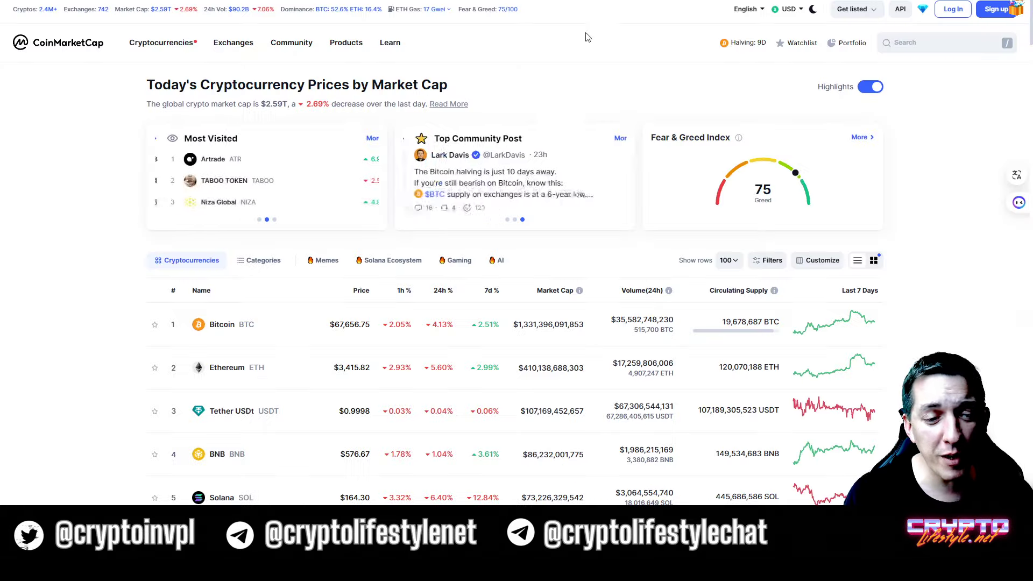
# Step: Scroll down CoinMarketCap's table of today's top cryptocurrency prices
pyautogui.scroll(-7, 372, 250)
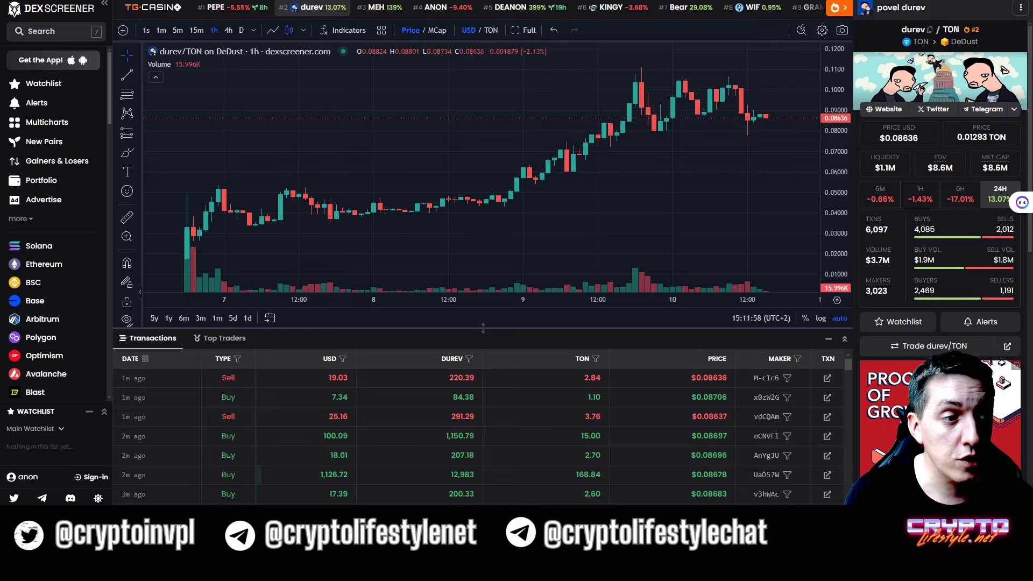
# Step: Scroll the $durev project website down to its About section
pyautogui.scroll(-3, 485, 222)
pyautogui.scroll(-3, 485, 219)
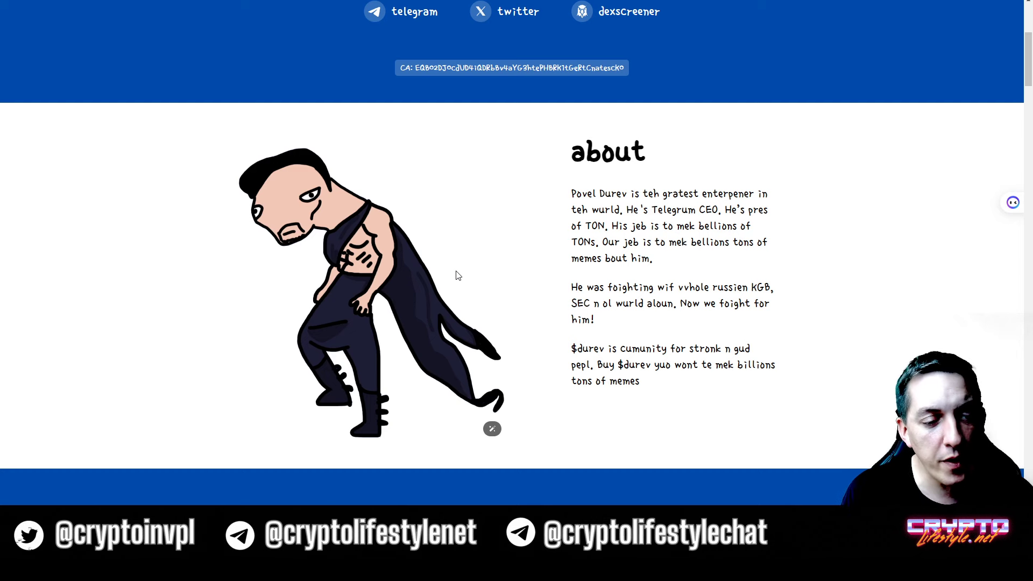
# Step: Read through the durev.xyz About and How To Buy sections
pyautogui.scroll(1, 458, 275)
pyautogui.scroll(1, 457, 275)
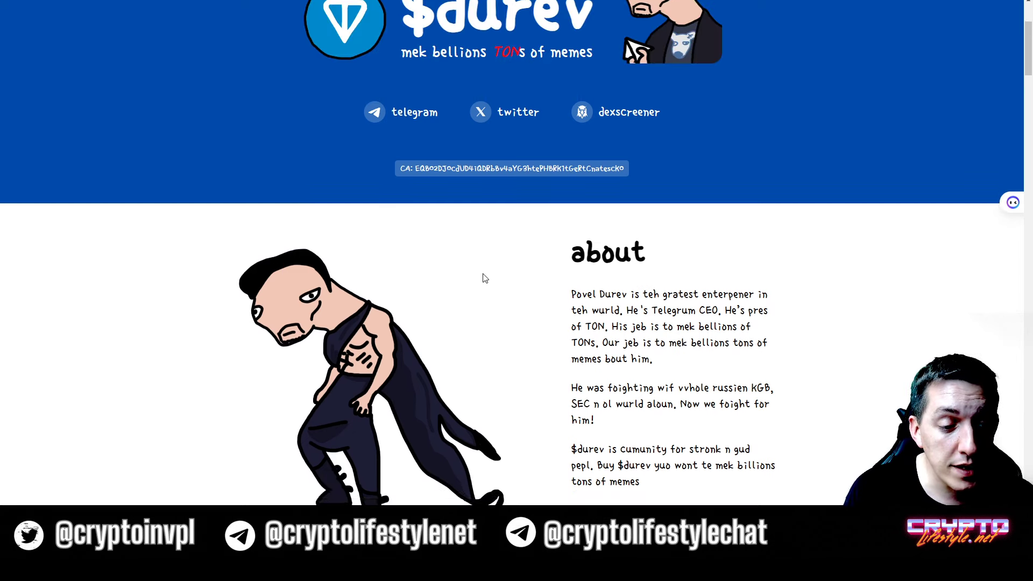
pyautogui.scroll(-3, 484, 277)
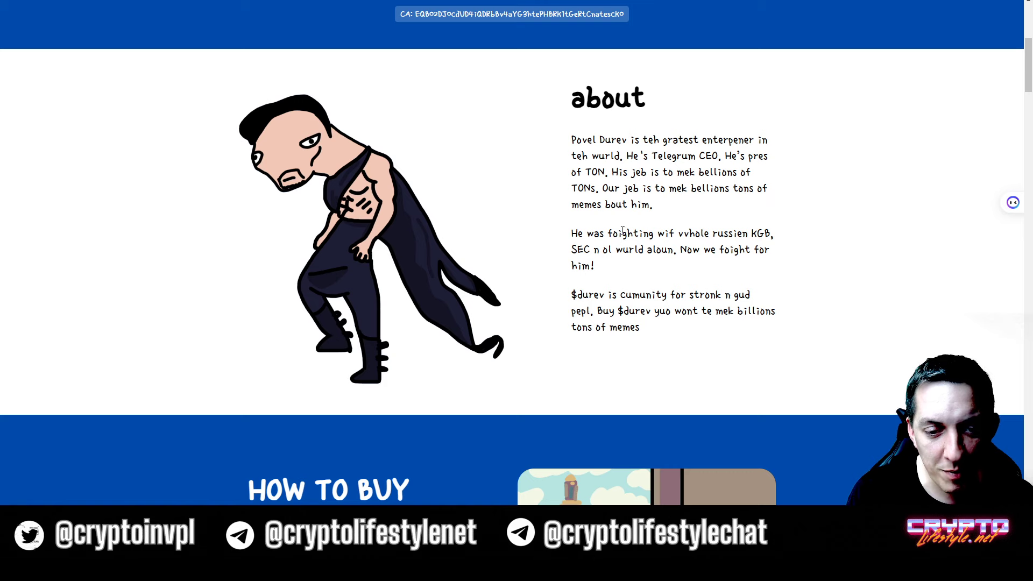
pyautogui.scroll(-1, 631, 251)
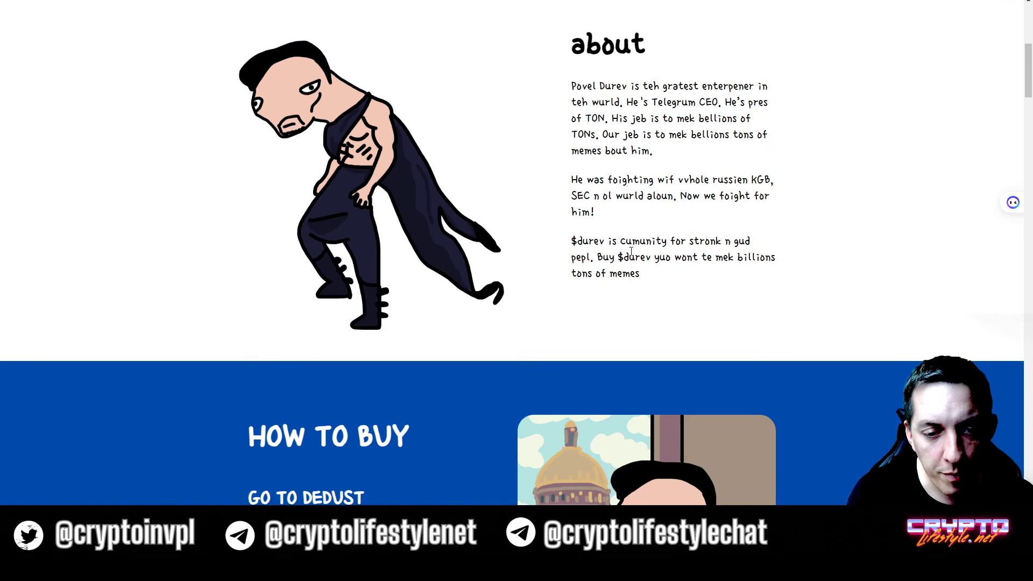
pyautogui.scroll(-1, 631, 251)
pyautogui.scroll(-3, 629, 250)
pyautogui.scroll(-1, 624, 251)
pyautogui.scroll(-2, 616, 252)
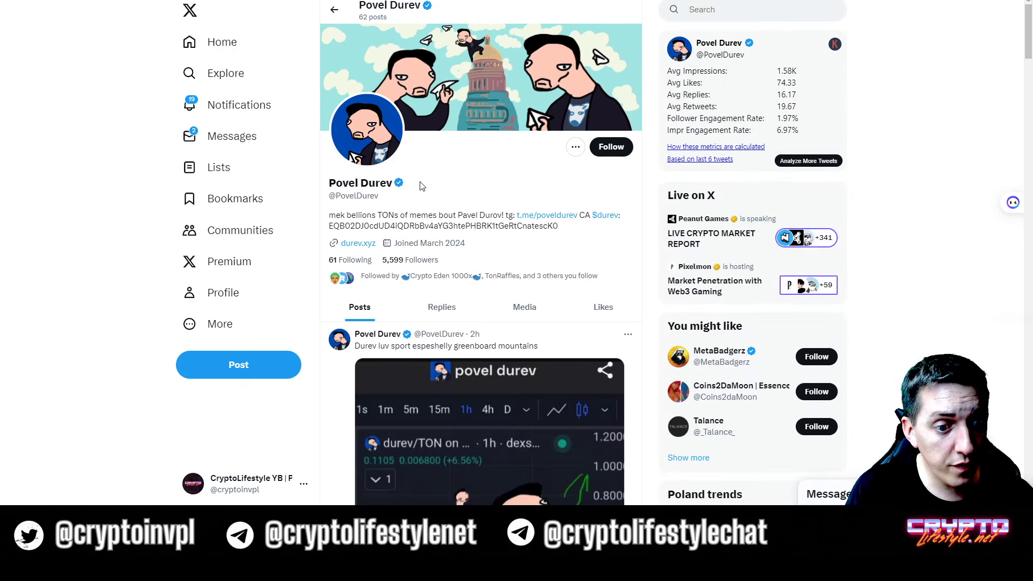
pyautogui.scroll(-2, 424, 186)
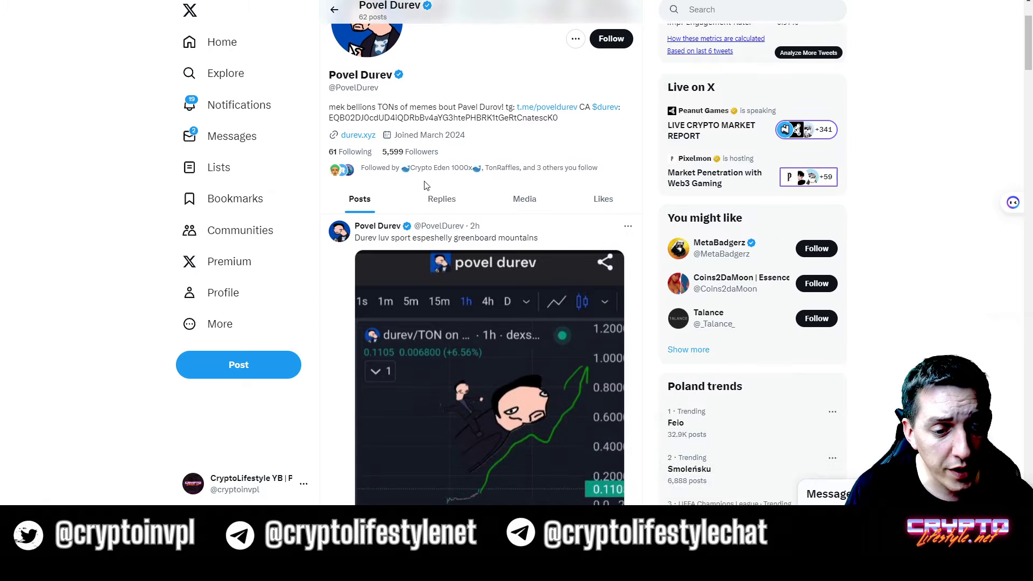
pyautogui.scroll(-2, 423, 185)
pyautogui.scroll(-4, 424, 185)
pyautogui.scroll(-3, 423, 186)
pyautogui.scroll(-1, 424, 186)
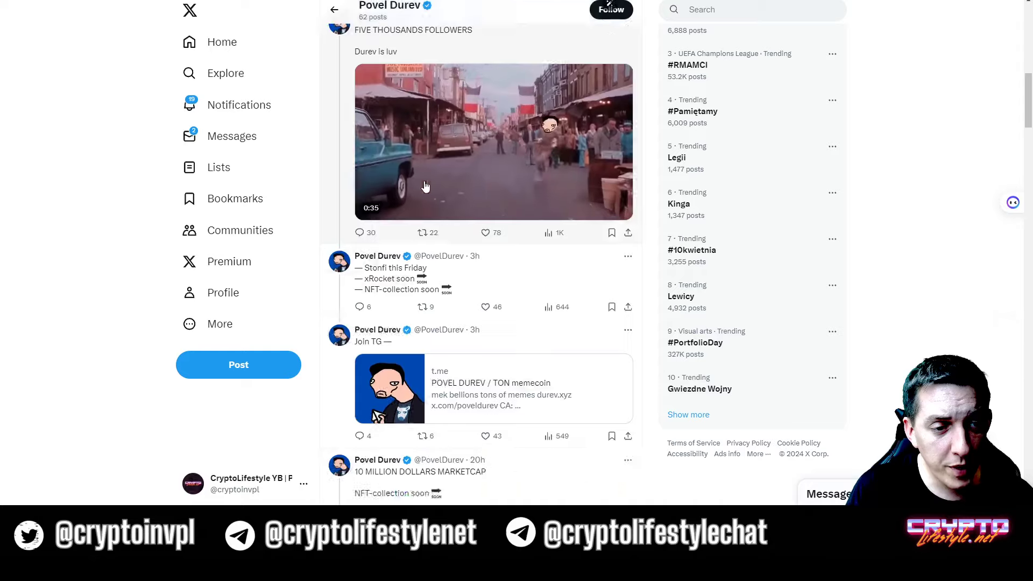
pyautogui.scroll(-4, 424, 185)
pyautogui.scroll(-2, 424, 185)
pyautogui.scroll(-1, 424, 186)
pyautogui.scroll(2, 424, 185)
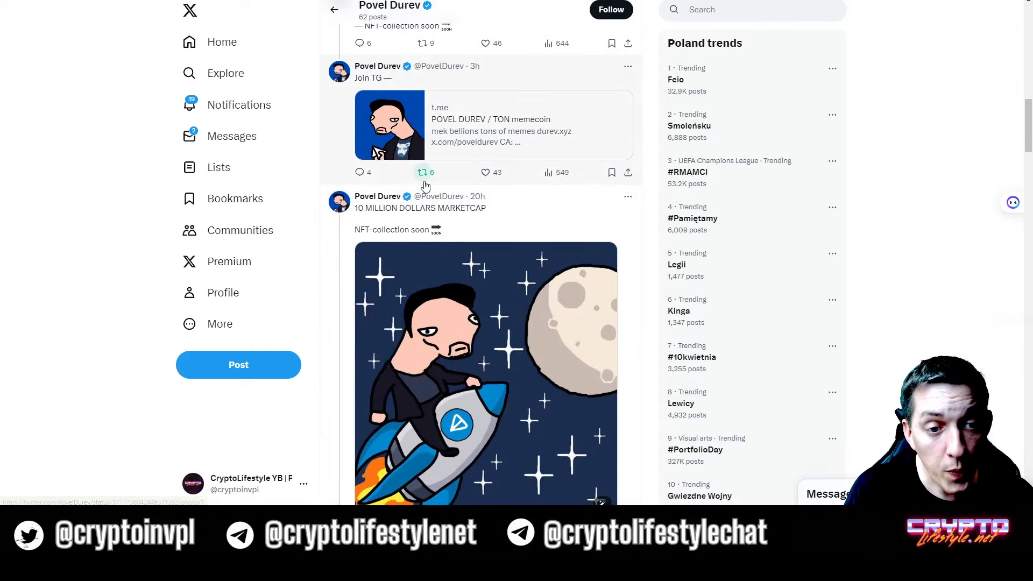
pyautogui.scroll(-2, 425, 185)
pyautogui.scroll(-2, 425, 185)
pyautogui.scroll(-1, 425, 185)
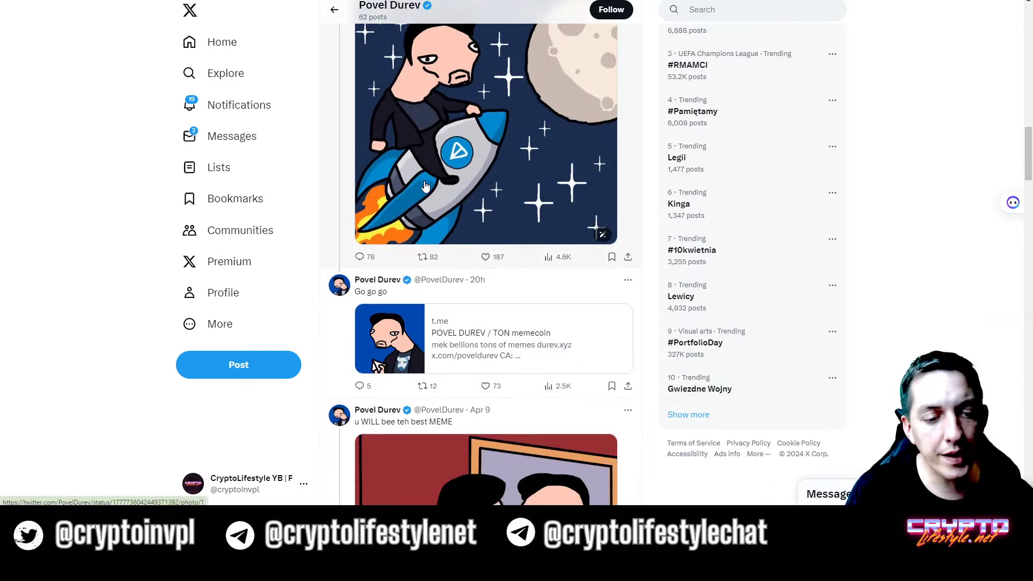
pyautogui.scroll(-2, 425, 186)
pyautogui.scroll(-3, 425, 185)
pyautogui.scroll(-4, 425, 185)
pyautogui.scroll(-2, 425, 185)
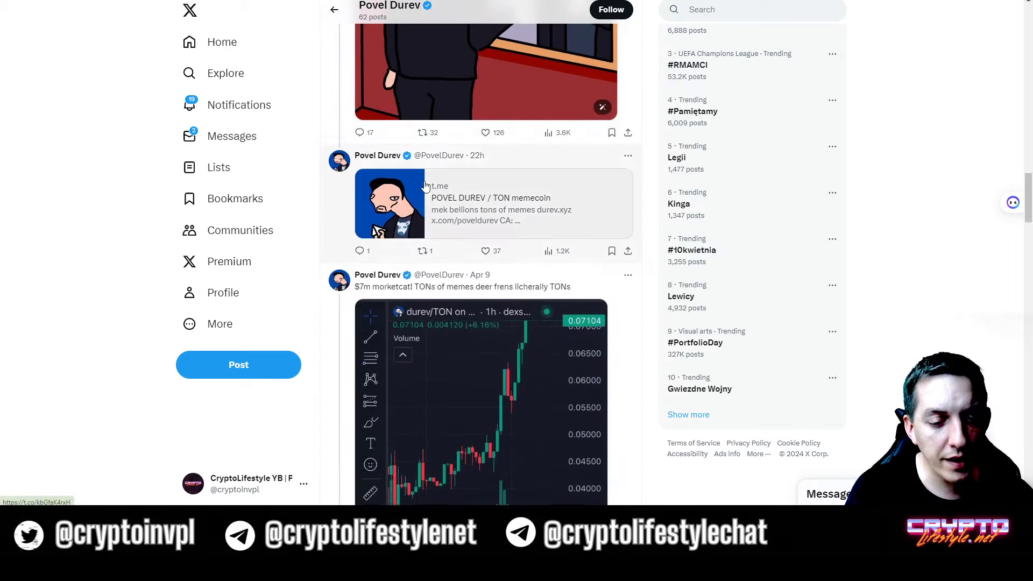
pyautogui.scroll(-3, 425, 186)
pyautogui.scroll(-4, 425, 185)
pyautogui.scroll(-3, 425, 185)
pyautogui.scroll(-4, 425, 186)
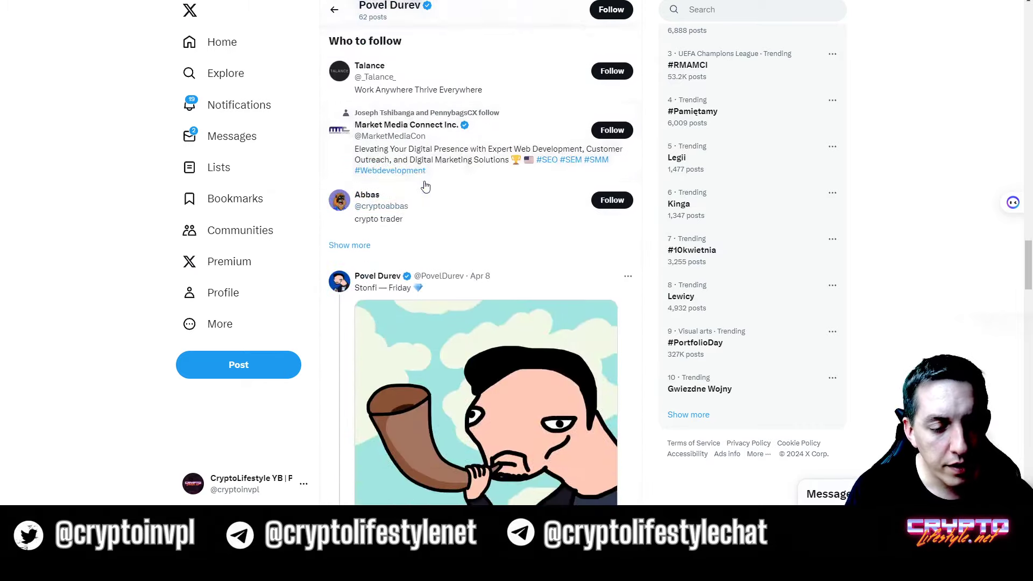
pyautogui.scroll(-4, 425, 185)
pyautogui.scroll(-3, 425, 186)
pyautogui.scroll(-2, 425, 185)
pyautogui.scroll(-4, 425, 186)
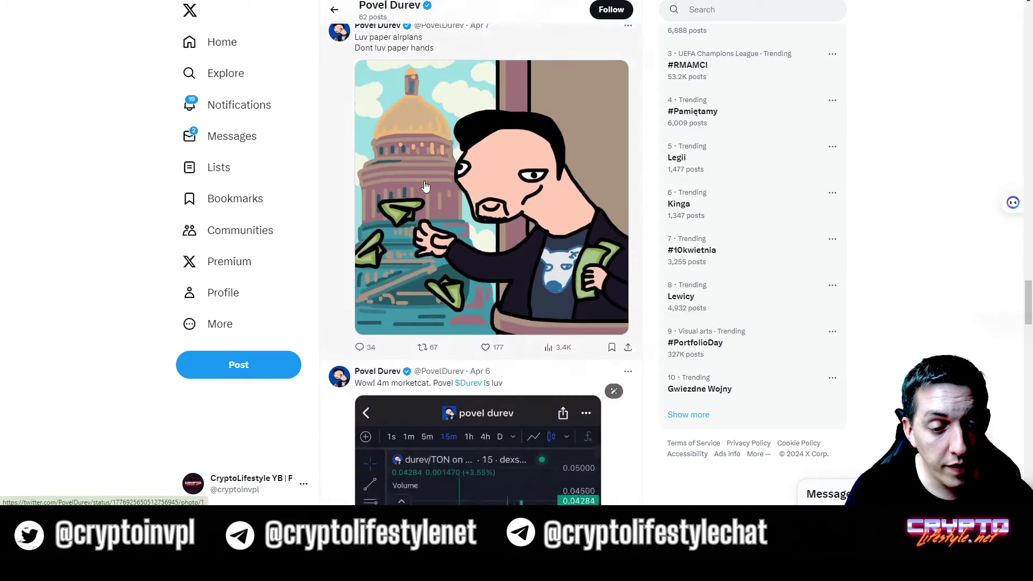
pyautogui.scroll(-6, 425, 186)
pyautogui.scroll(-3, 425, 185)
pyautogui.scroll(-3, 425, 186)
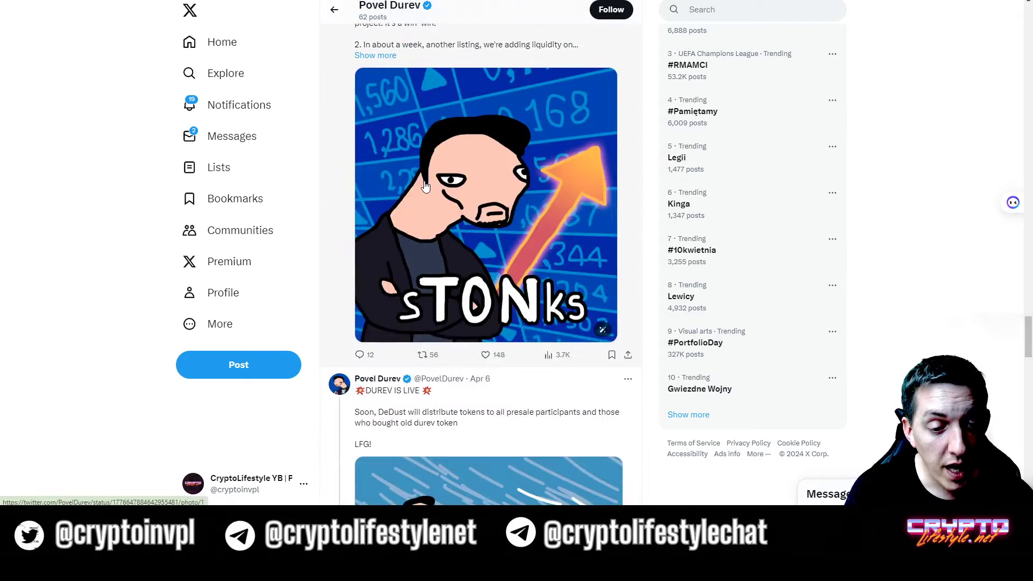
pyautogui.scroll(-3, 424, 186)
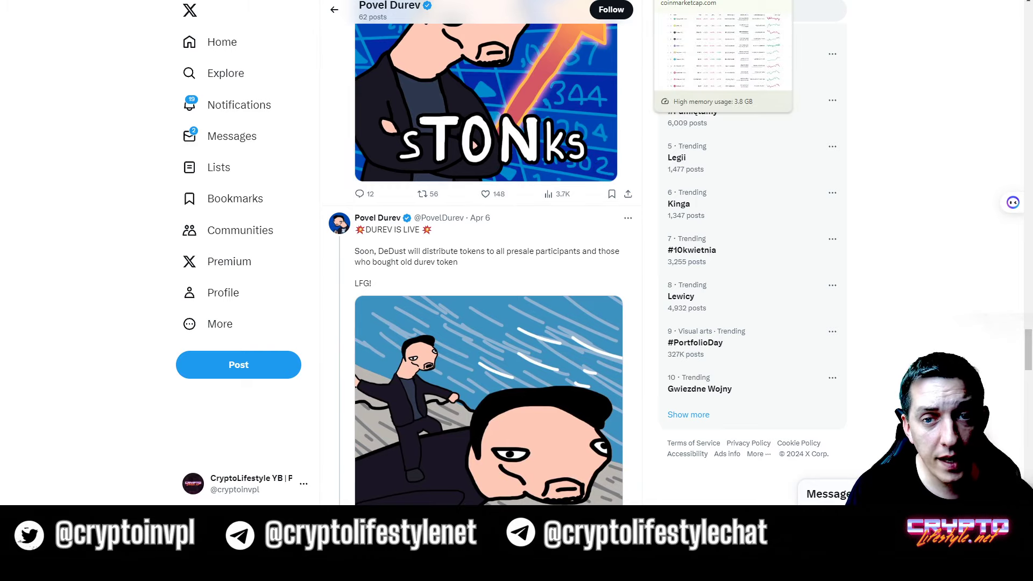
# Step: Back on durev.xyz, copy the $durev contract address shown near the top
pyautogui.click(80, 1)
pyautogui.scroll(-4, 398, 182)
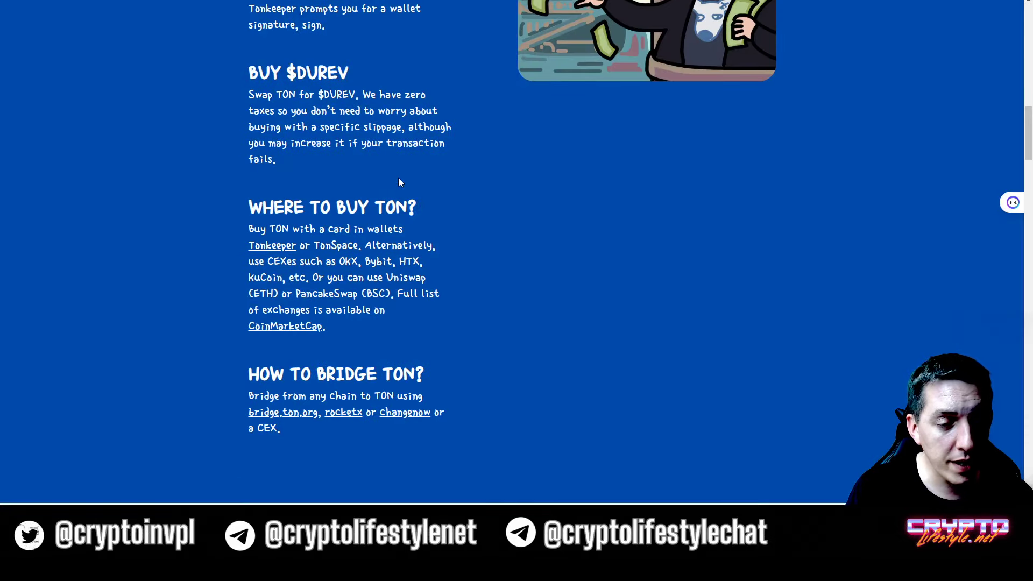
pyautogui.scroll(3, 400, 181)
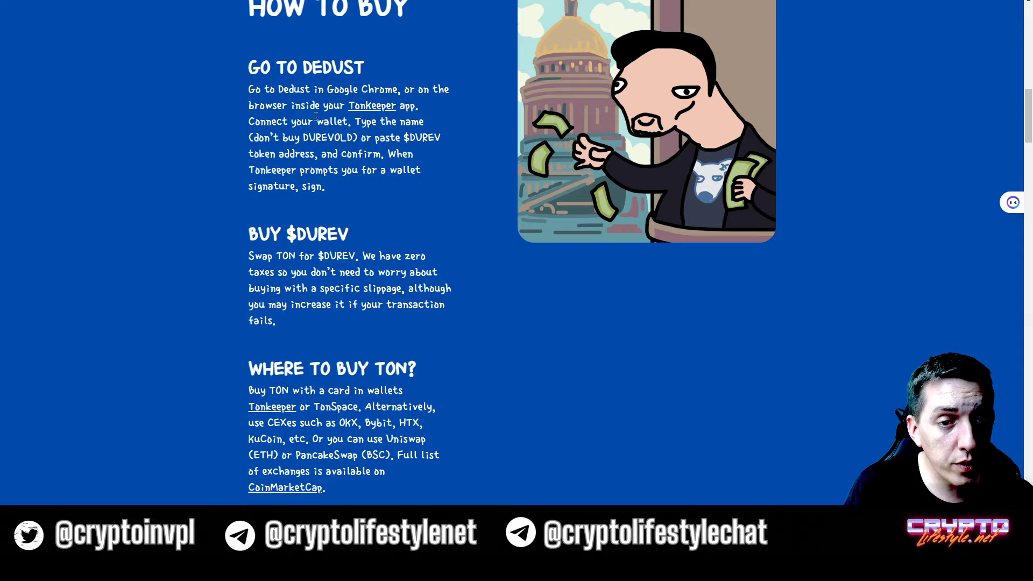
pyautogui.scroll(5, 463, 139)
pyautogui.scroll(10, 463, 139)
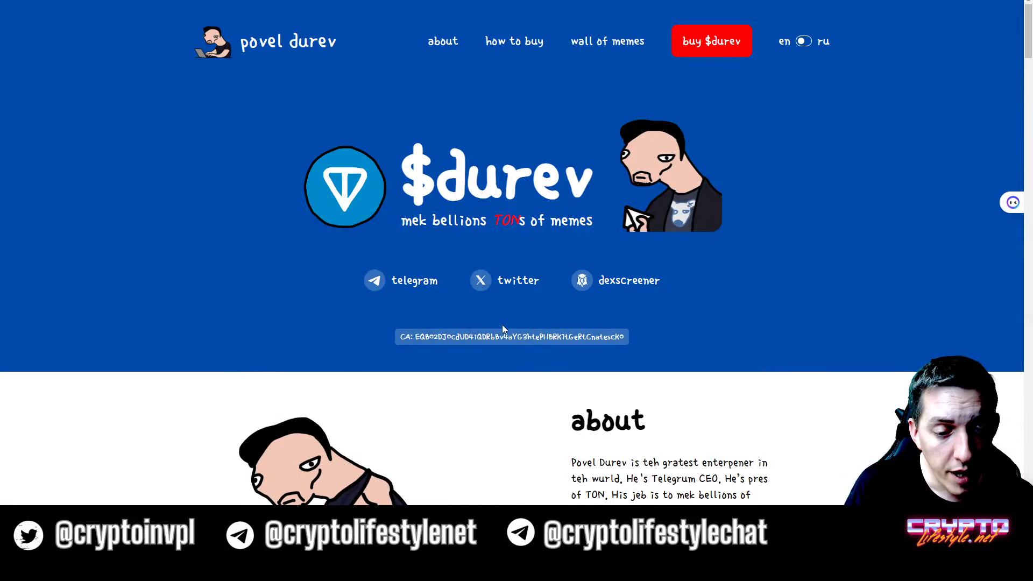
pyautogui.doubleClick(511, 336)
pyautogui.rightClick(511, 337)
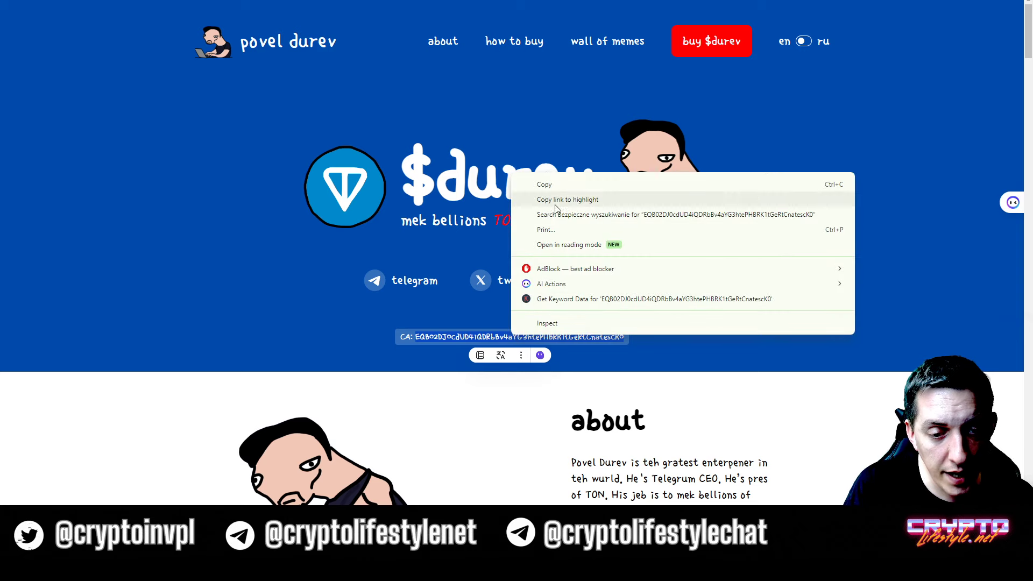
pyautogui.click(557, 185)
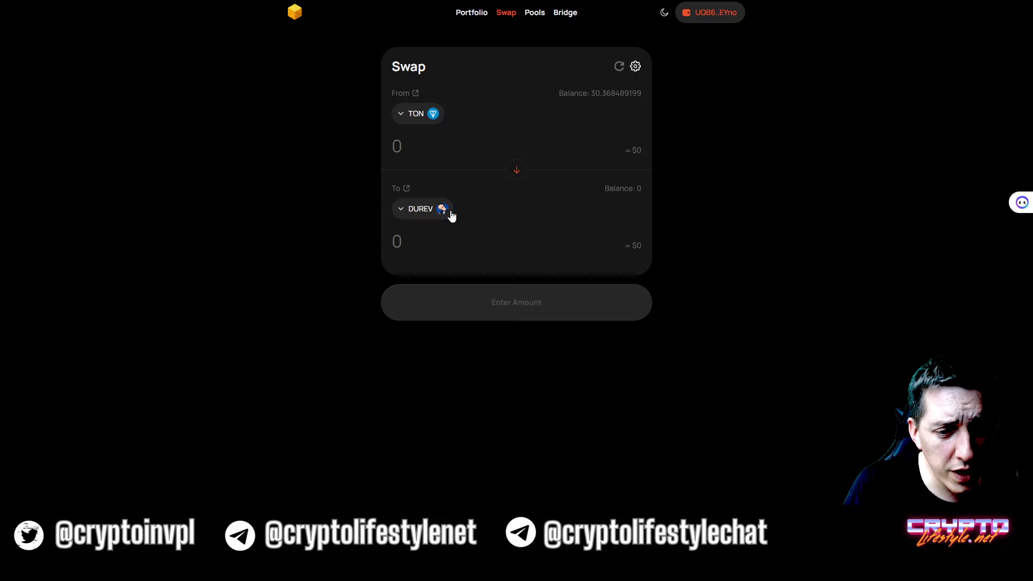
# Step: Make DUREV the DeDust receive token by pasting its contract address
pyautogui.click(444, 215)
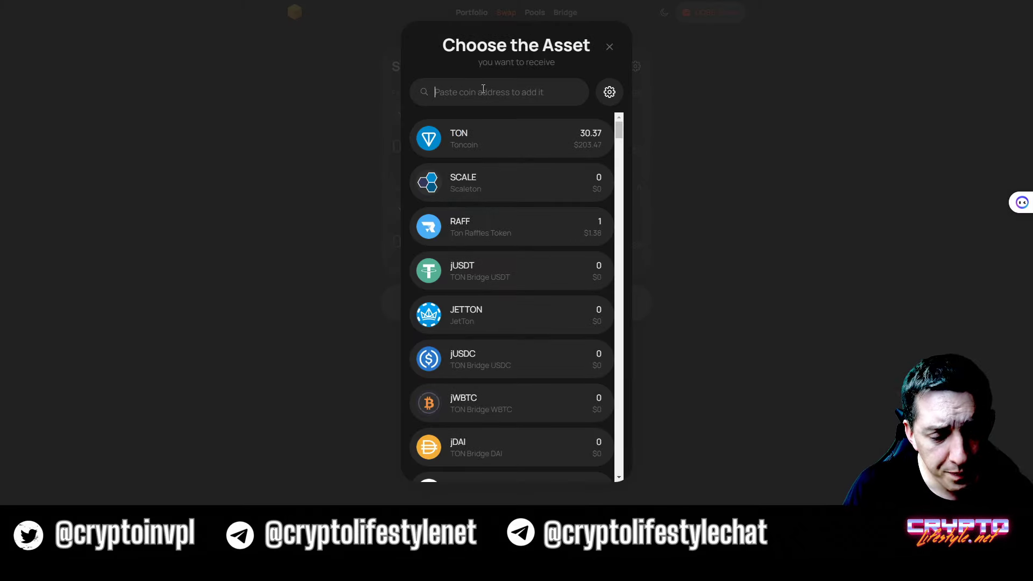
pyautogui.hotkey('ctrl', 'v')
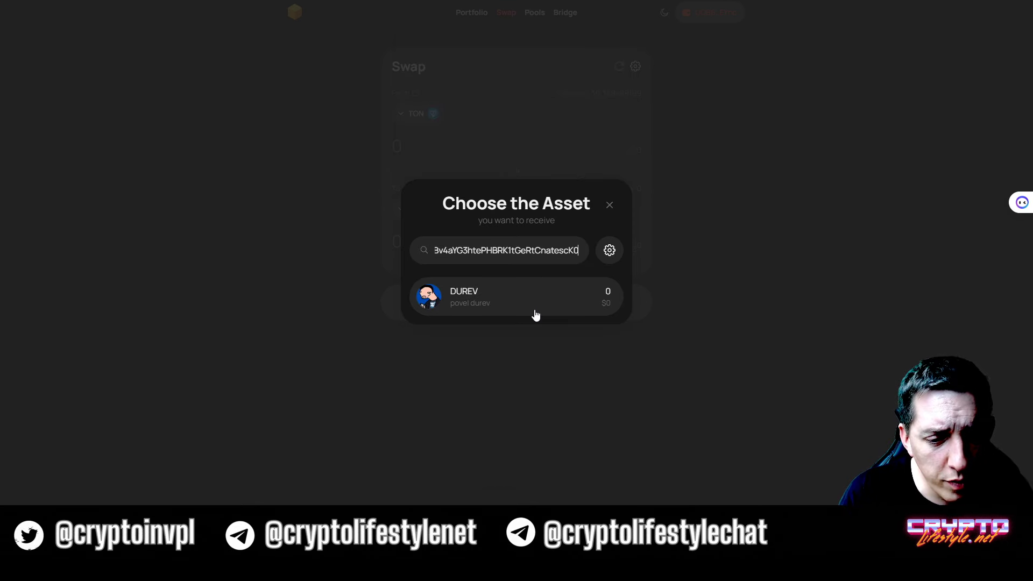
pyautogui.click(536, 314)
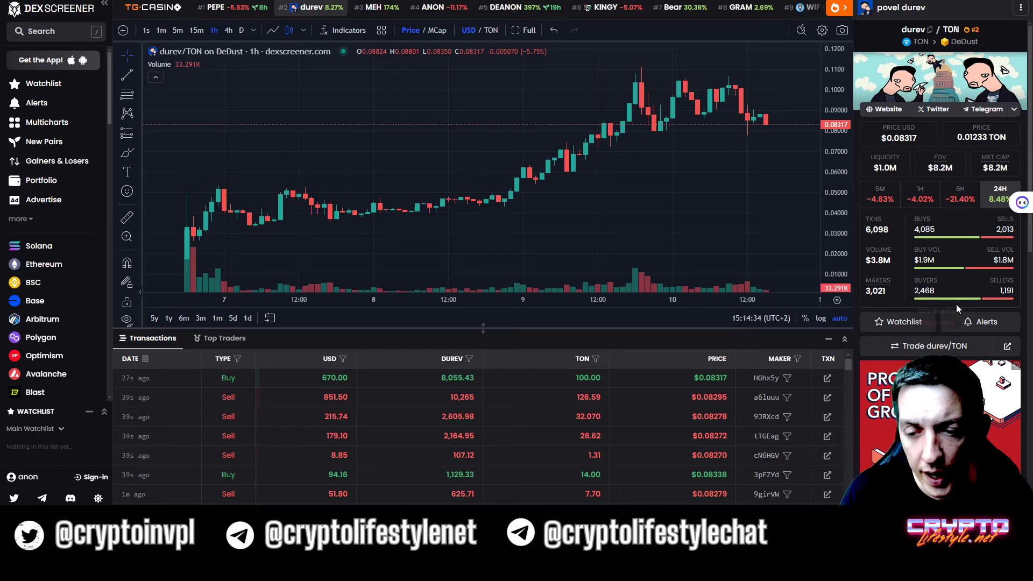
# Step: Open and dismiss DEX Screener's durev/TON trade panel, then follow its link to DeDust
pyautogui.click(956, 348)
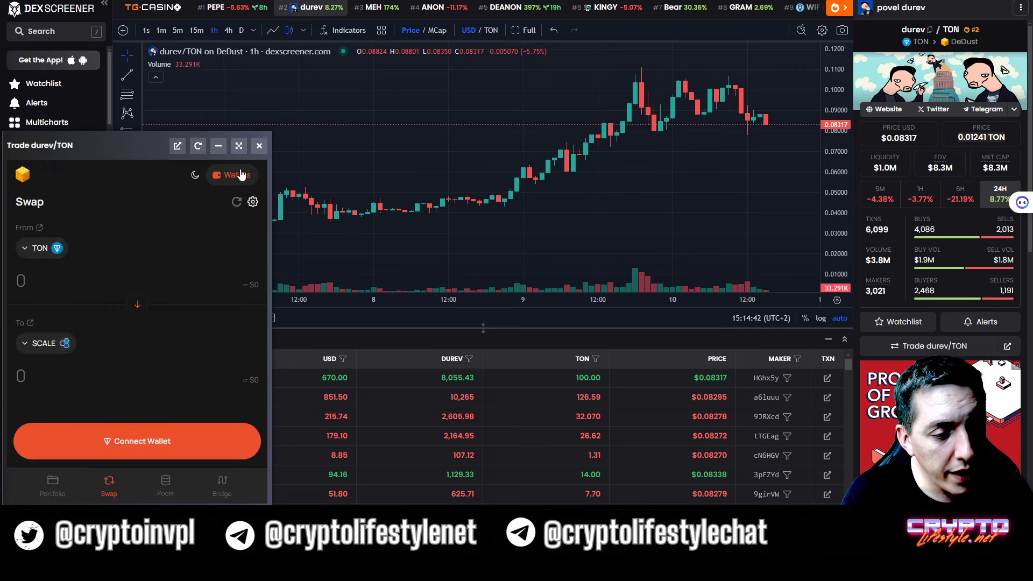
pyautogui.click(224, 182)
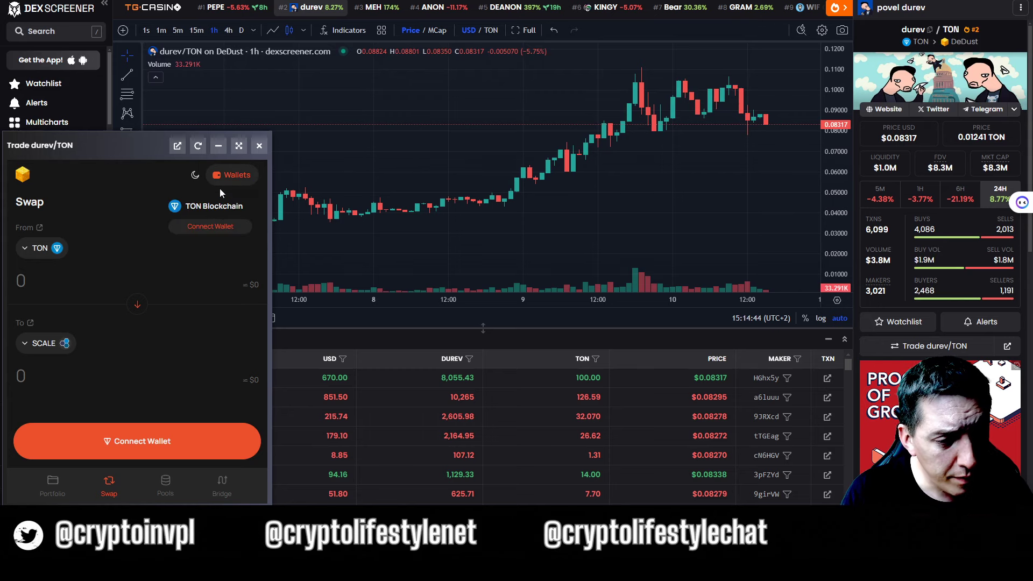
pyautogui.click(113, 203)
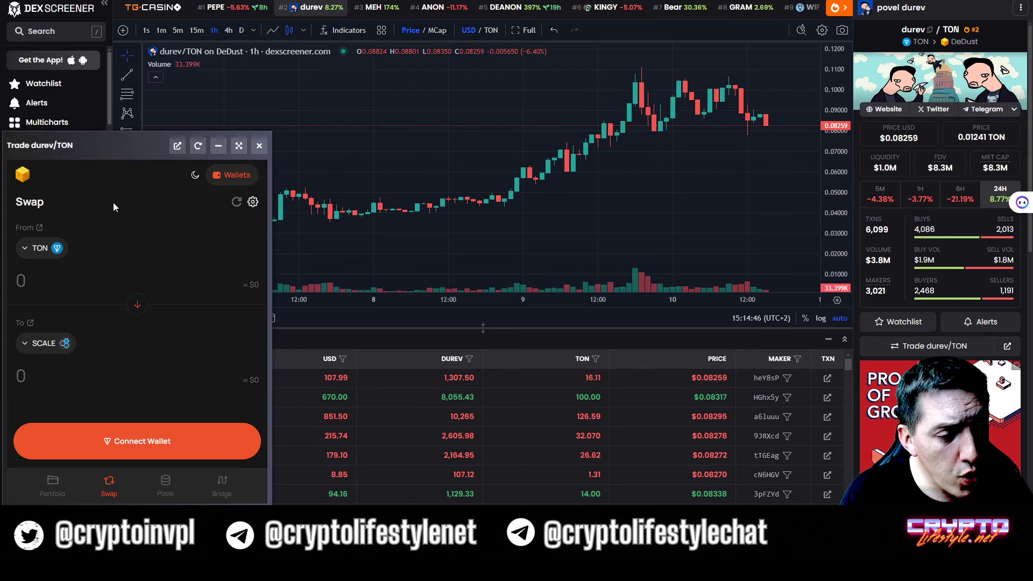
pyautogui.click(261, 147)
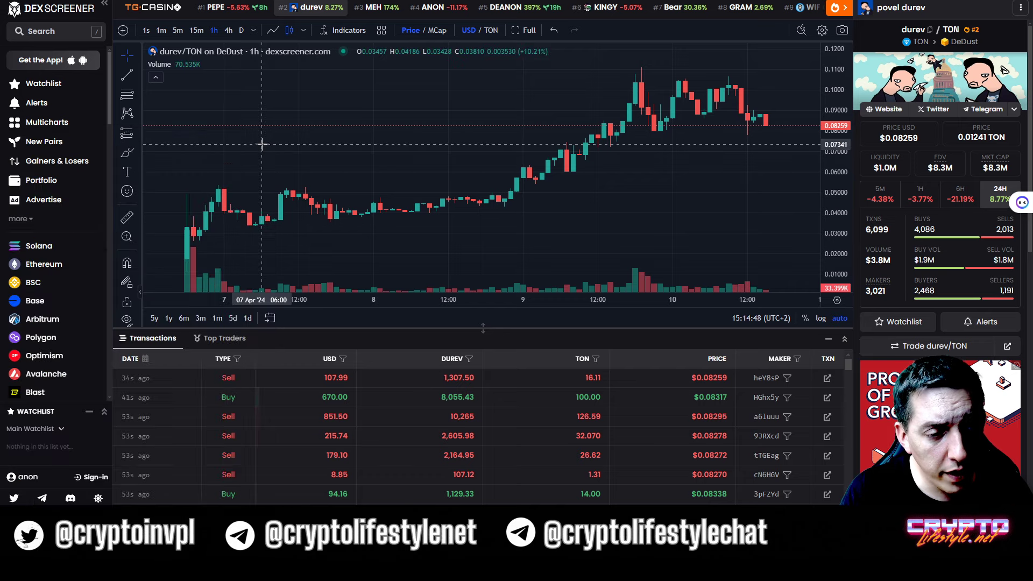
pyautogui.click(988, 339)
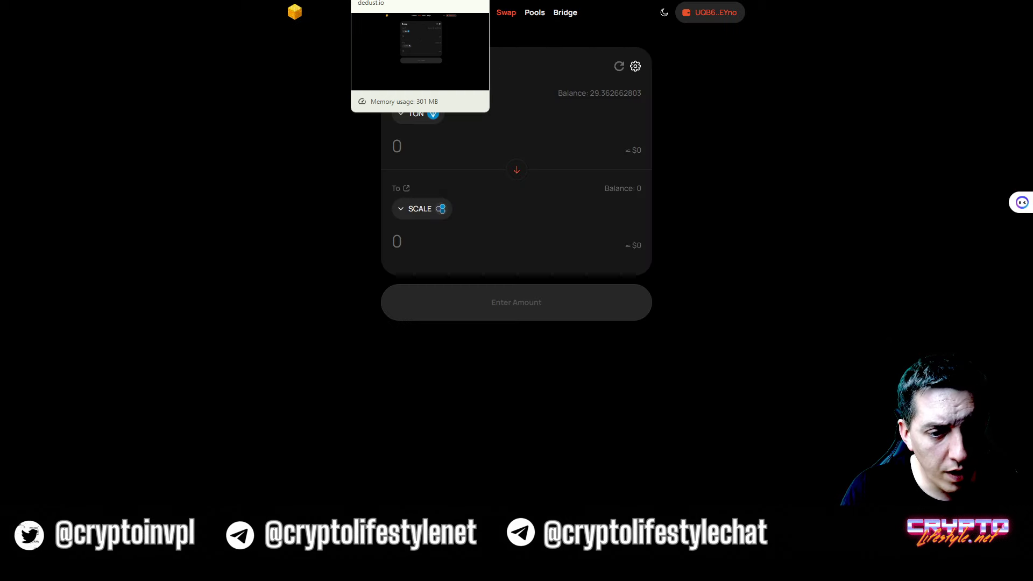
# Step: Set up a DeDust swap of 5 TON for DUREV, found by searching 'dure'
pyautogui.click(423, 215)
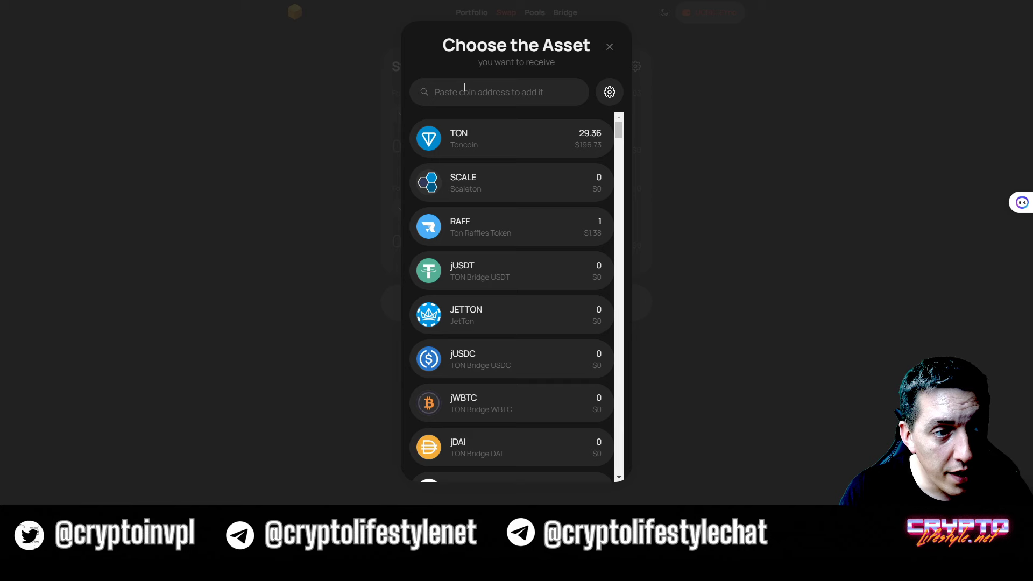
pyautogui.write('d')
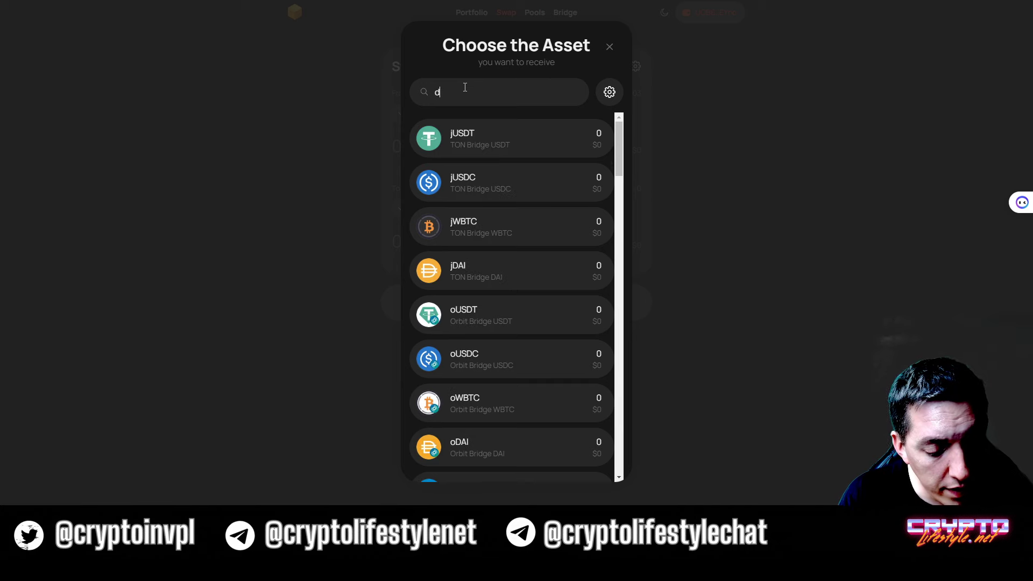
pyautogui.write('urev')
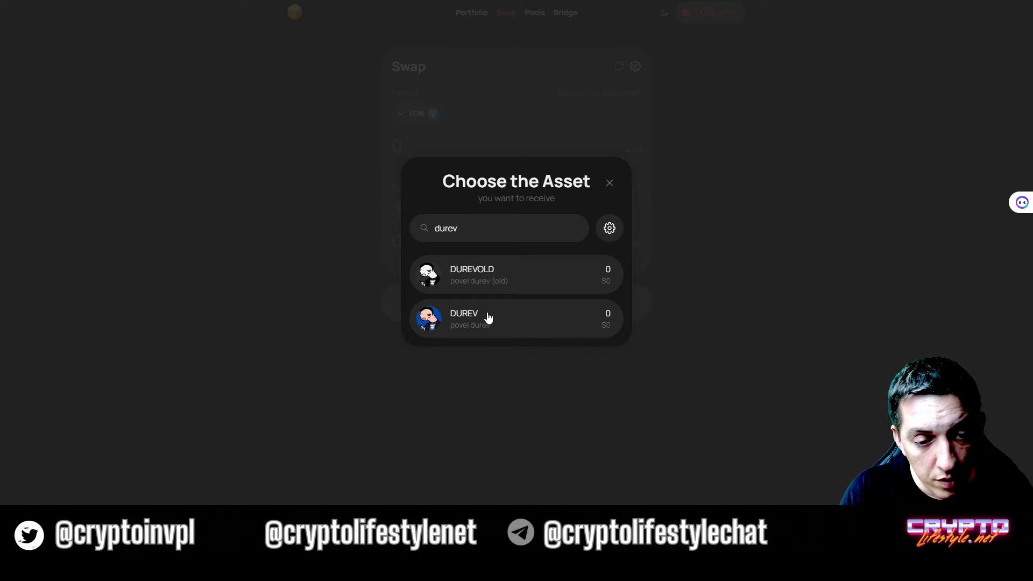
pyautogui.click(487, 318)
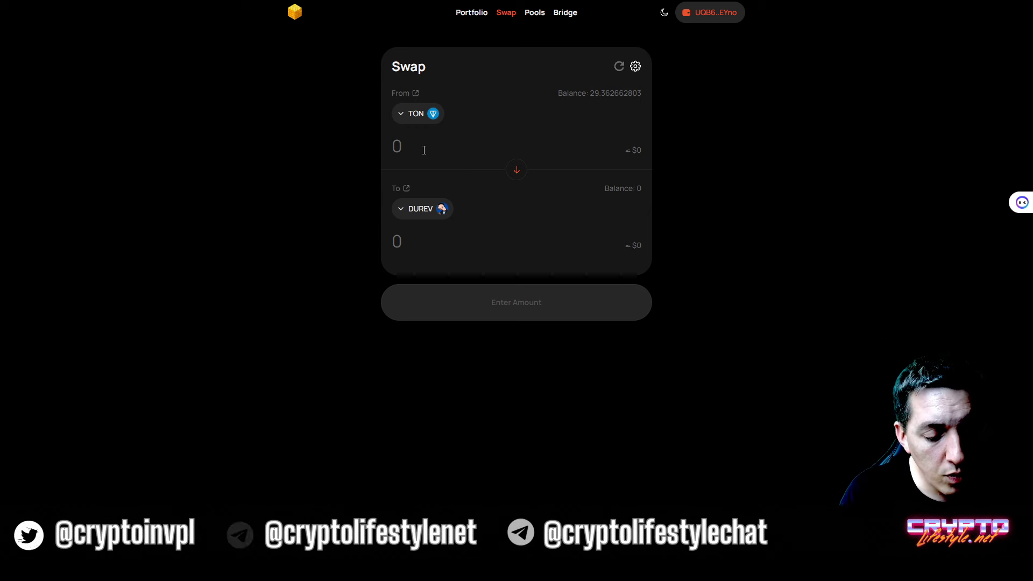
pyautogui.write('5')
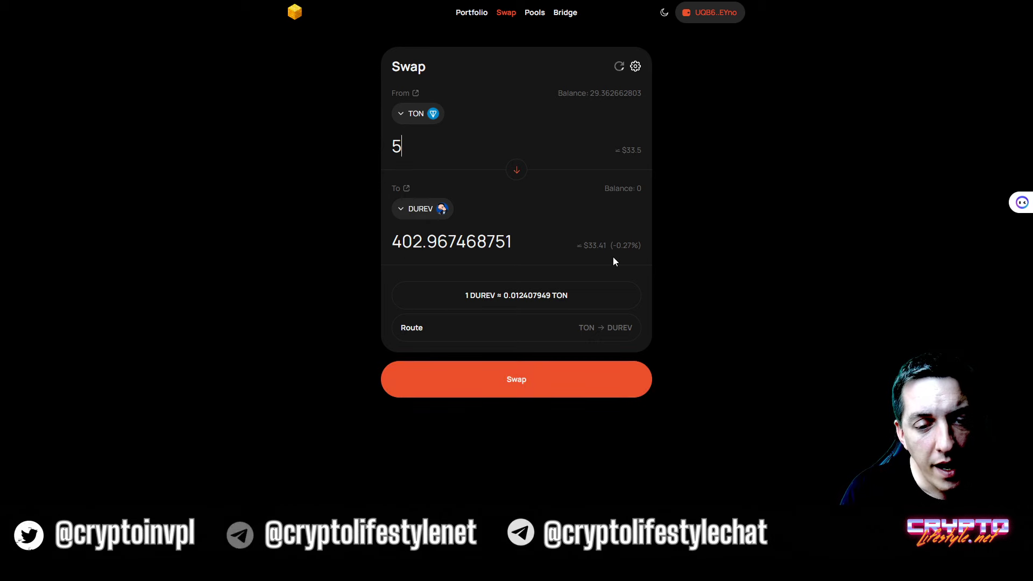
pyautogui.click(551, 379)
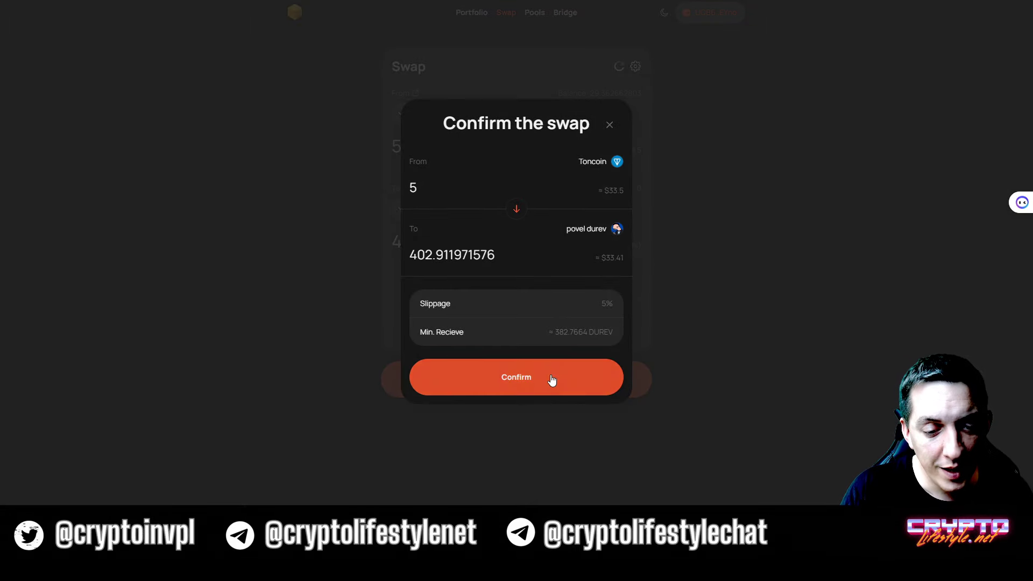
# Step: Confirm the 5 TON to DUREV swap and sign it with the wallet password
pyautogui.click(550, 378)
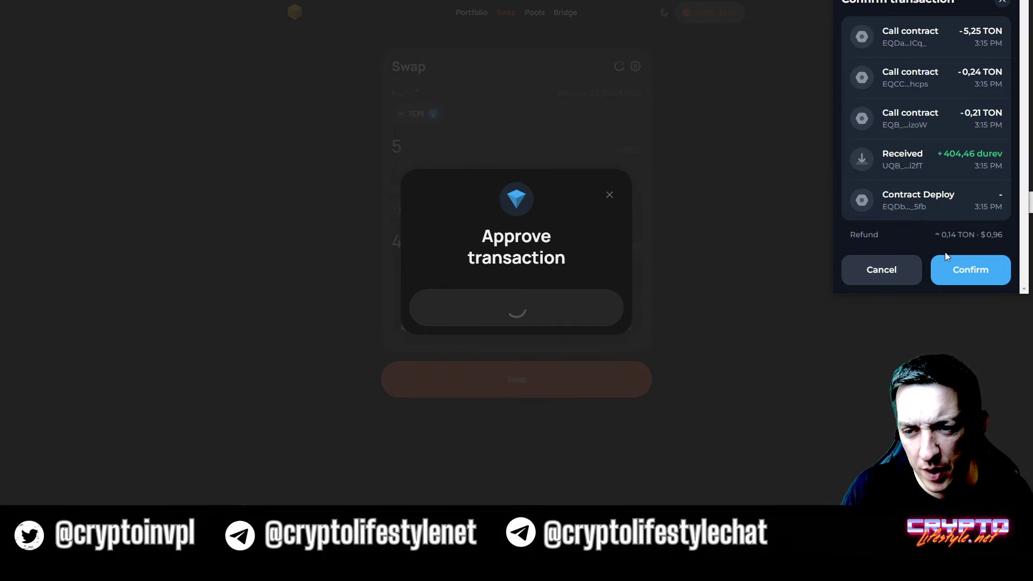
pyautogui.click(976, 275)
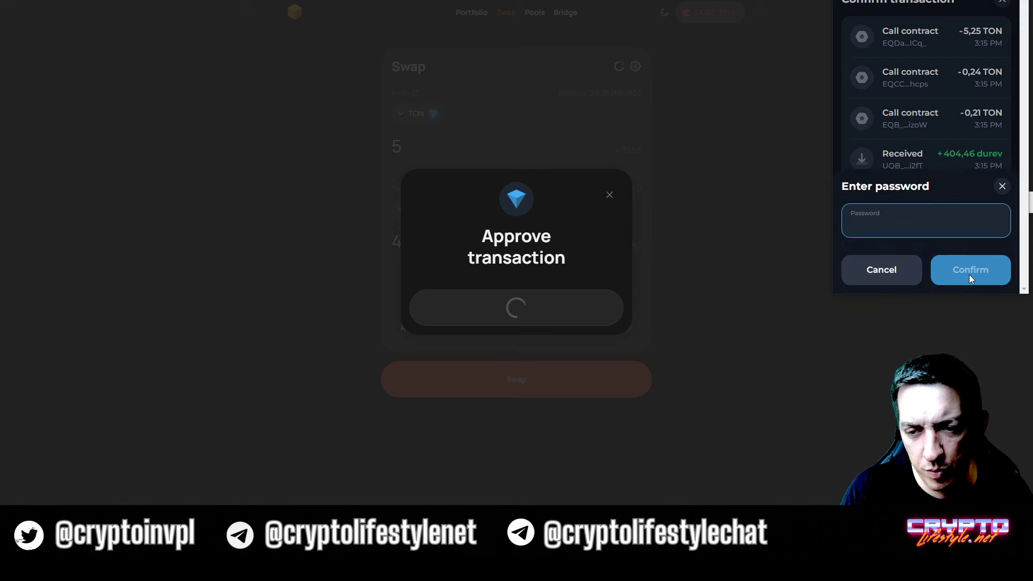
pyautogui.write('•••••••')
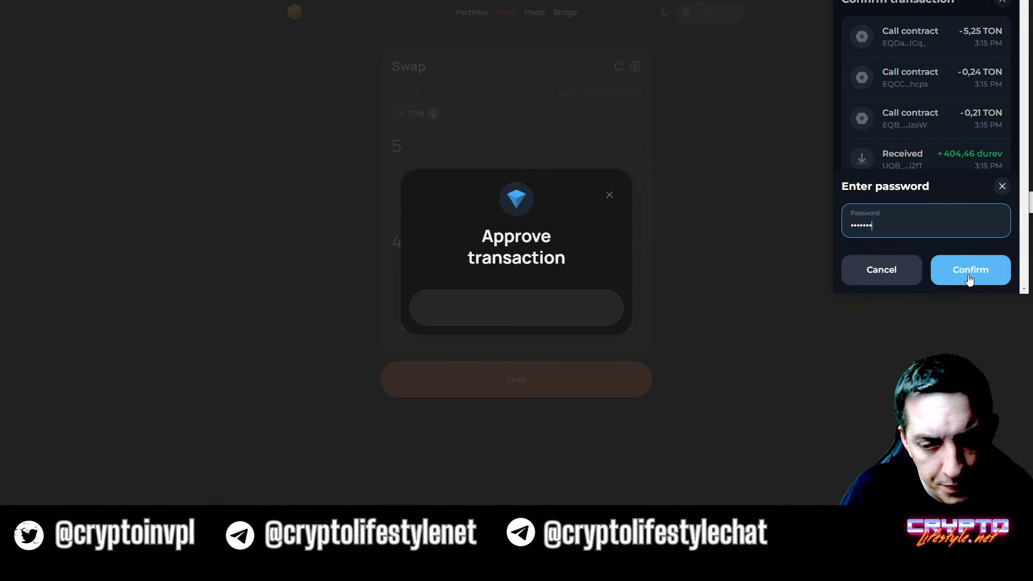
pyautogui.click(995, 275)
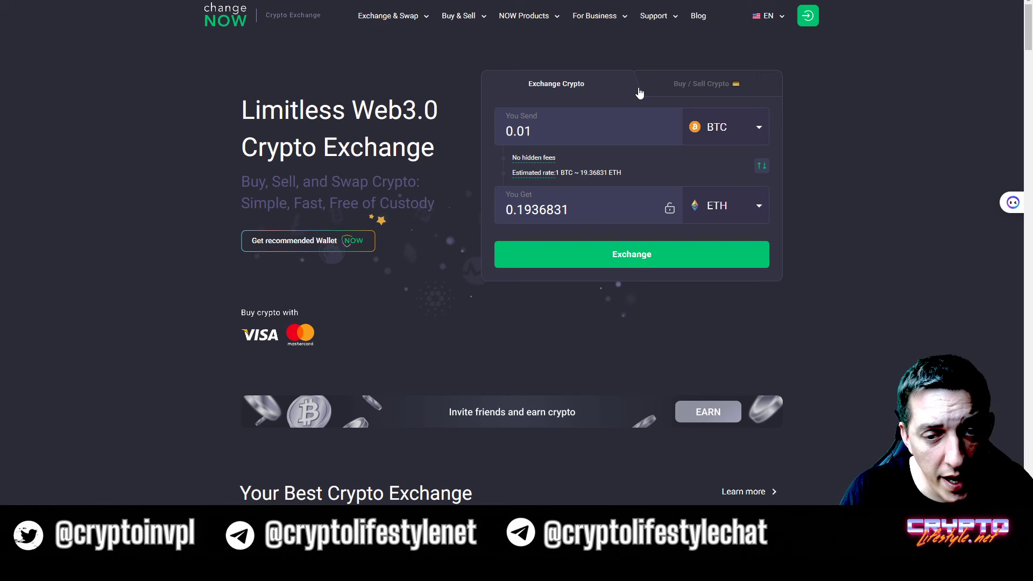
# Step: Set ChangeNOW to send 35 USDT on TRON
pyautogui.click(720, 130)
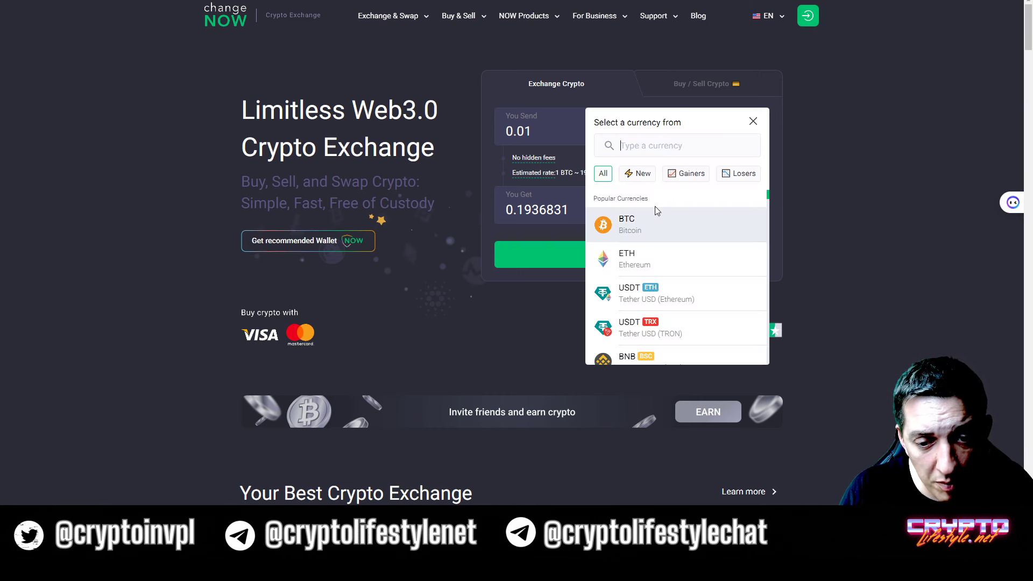
pyautogui.click(678, 327)
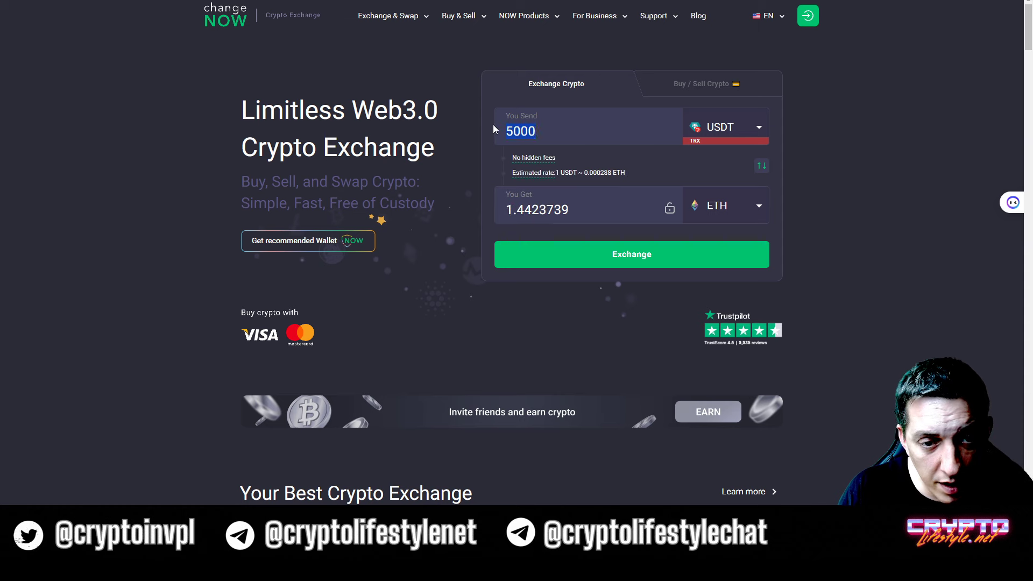
pyautogui.write('200')
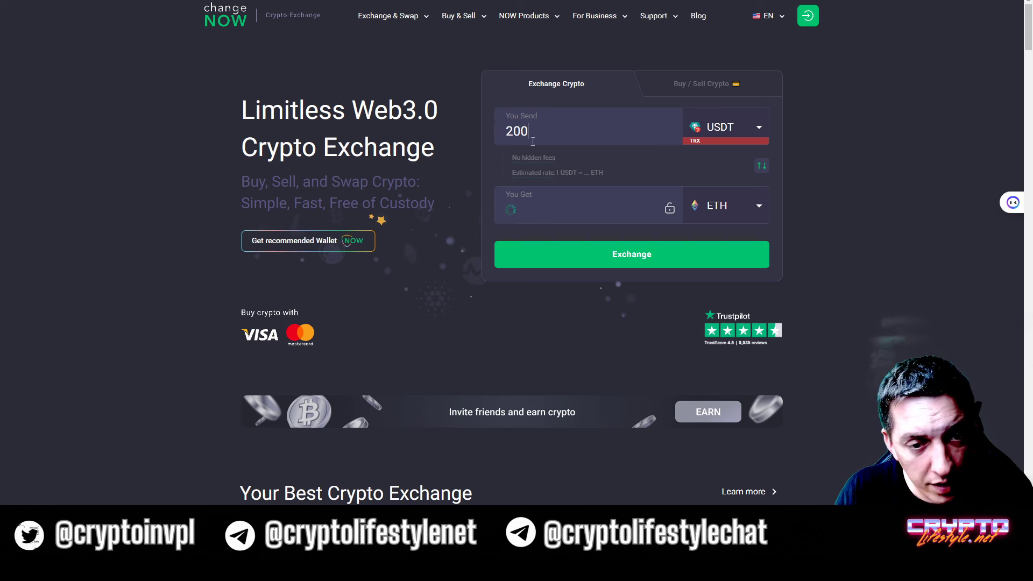
pyautogui.doubleClick(543, 137)
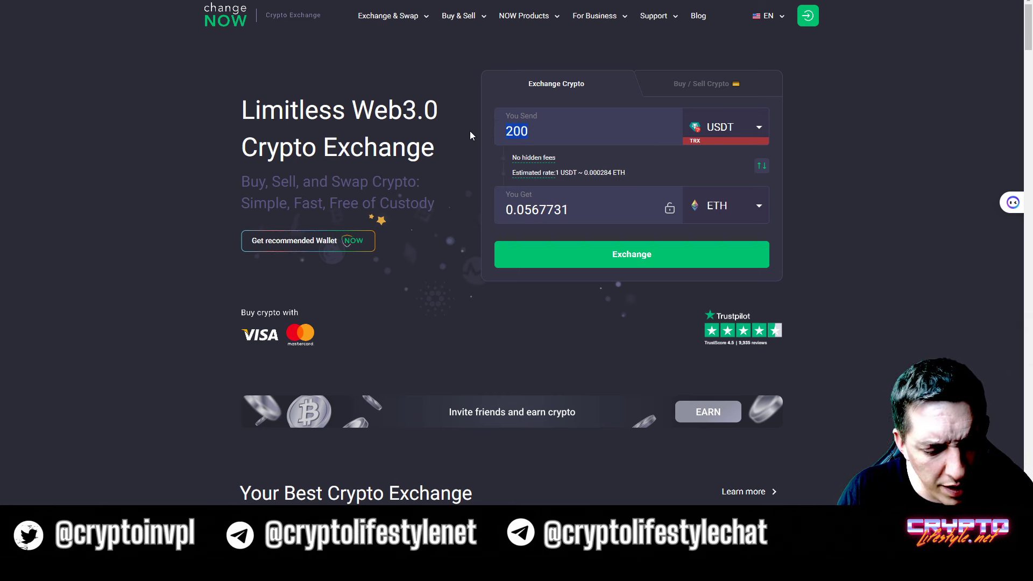
pyautogui.write('50')
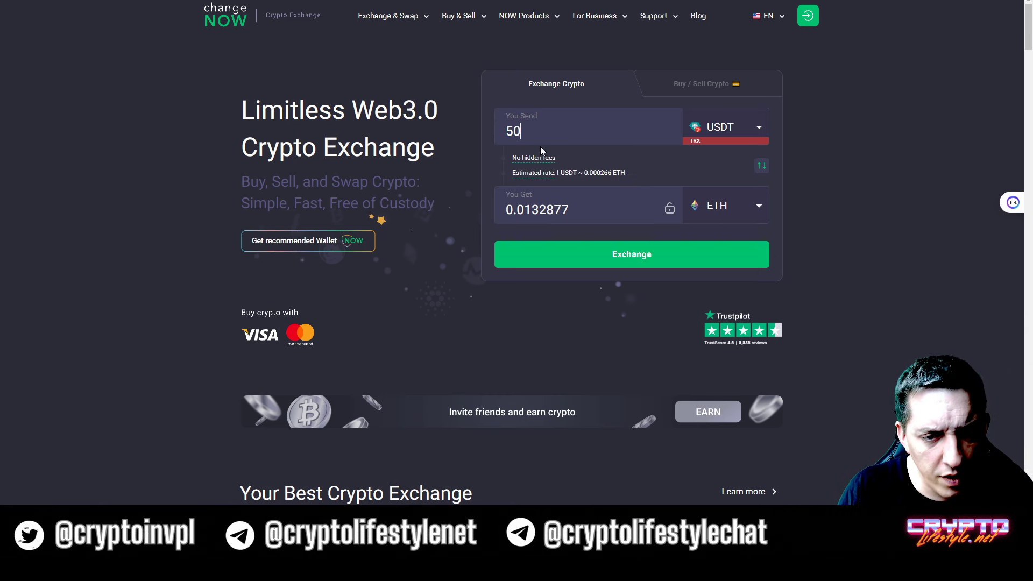
pyautogui.write('3')
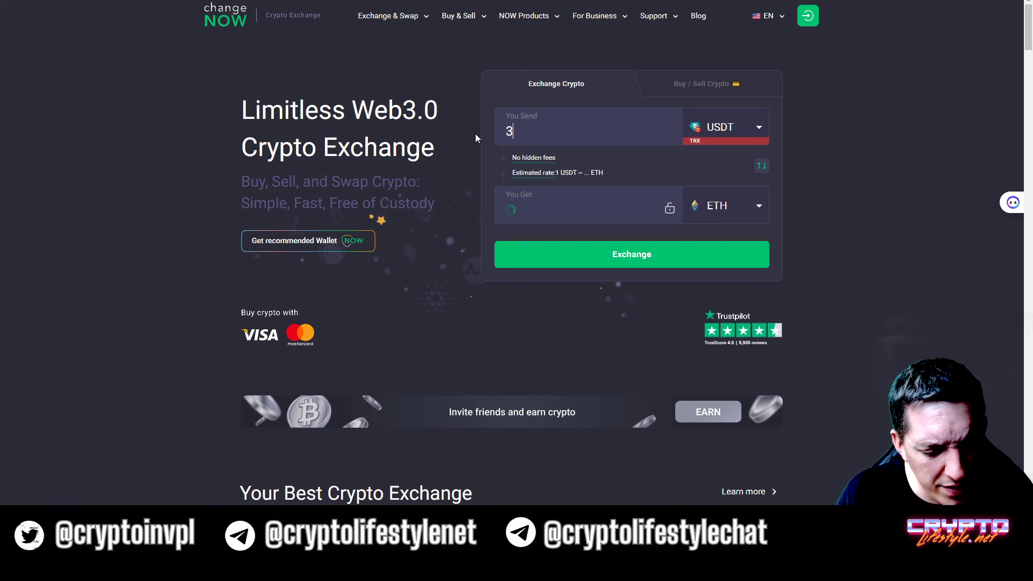
pyautogui.write('5')
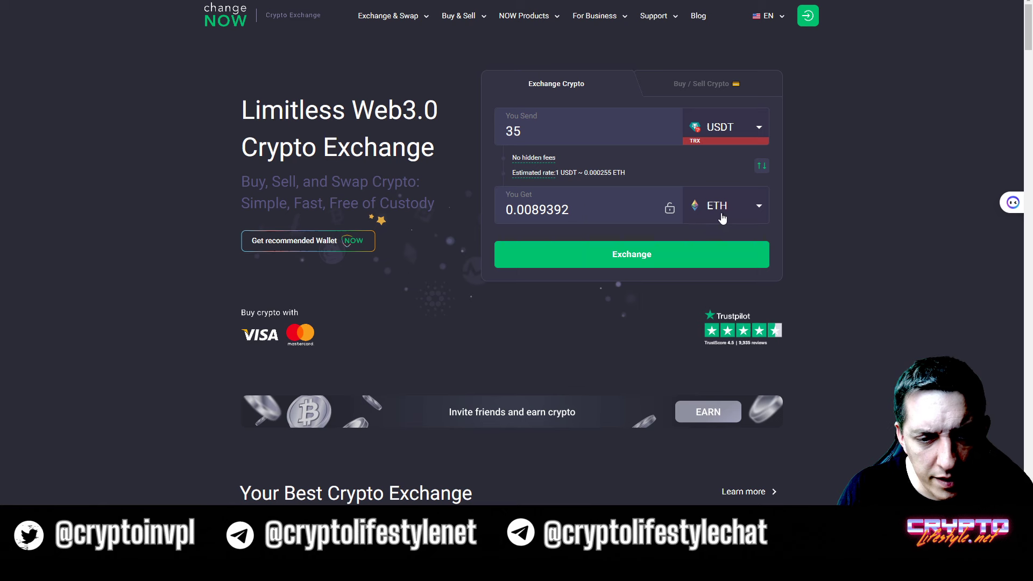
# Step: Choose Toncoin (TON) as the currency to receive and start the exchange
pyautogui.click(722, 218)
pyautogui.write('ton')
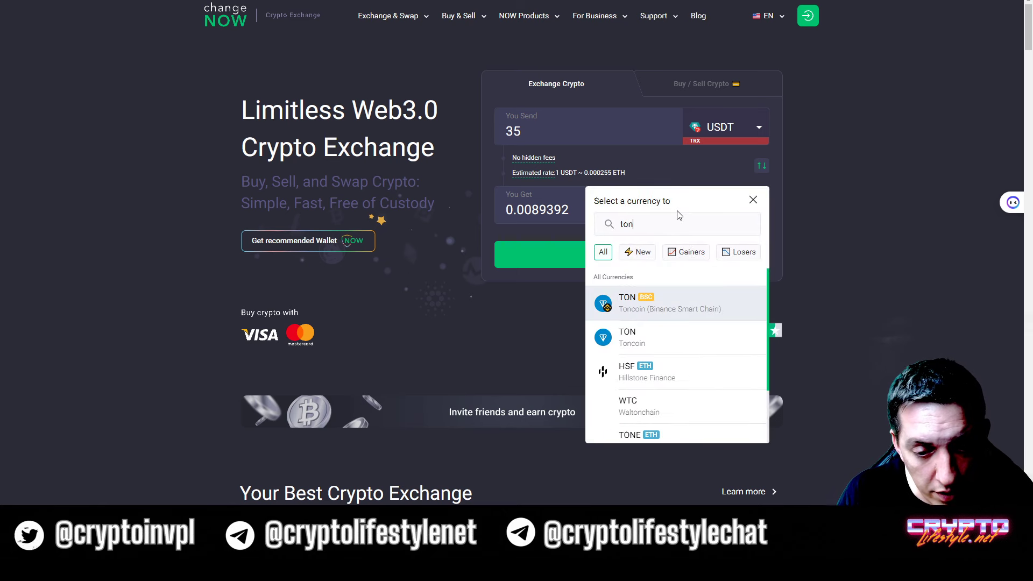
pyautogui.click(692, 337)
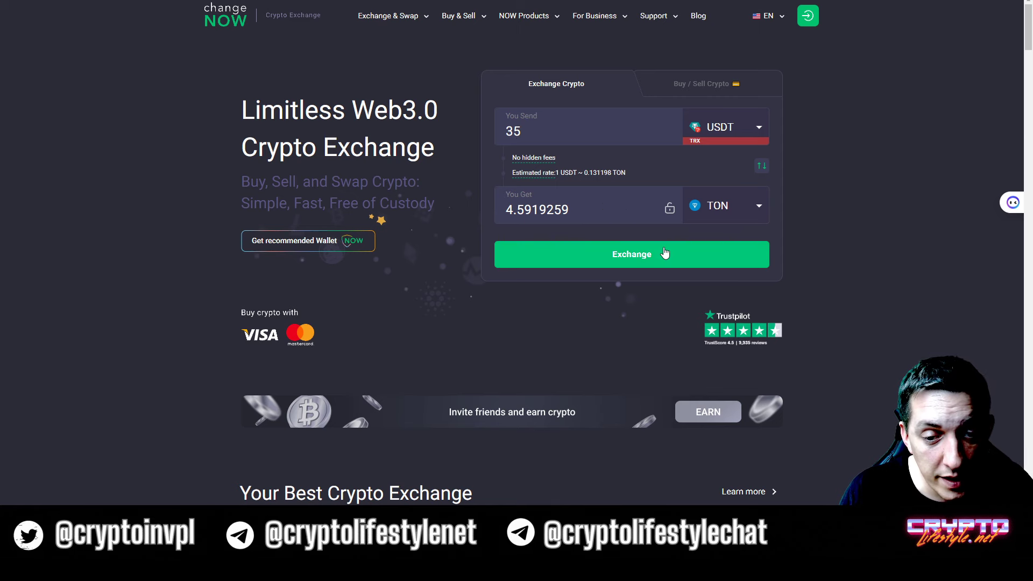
pyautogui.click(623, 251)
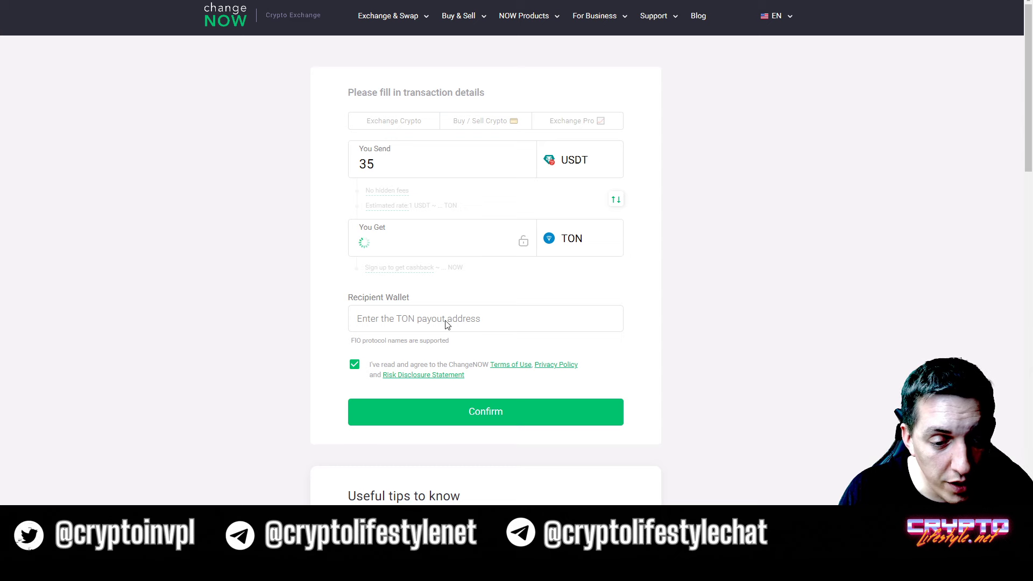
# Step: Review the 35 USDT to 4.5919259 TON form and focus the Recipient Wallet field
pyautogui.scroll(-2, 446, 322)
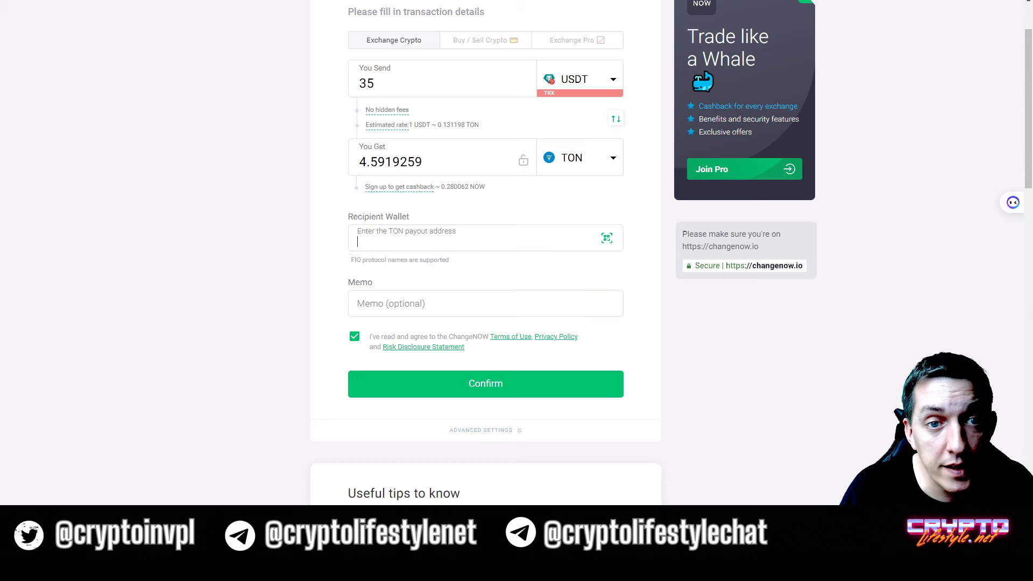
pyautogui.click(357, 242)
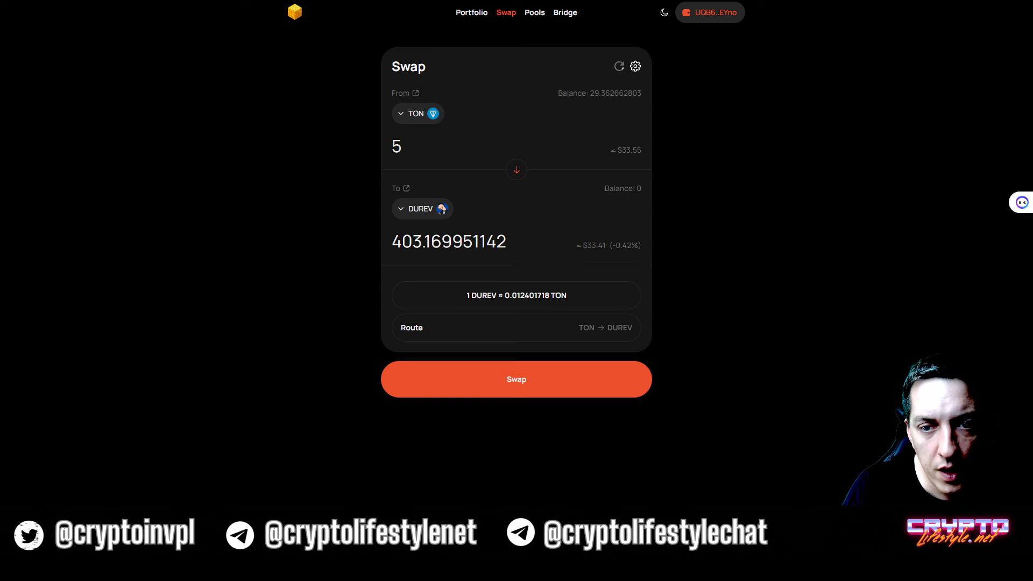
# Step: Check the wallet history showing about 404.16 DUREV, then highlight the durev.xyz contract address
pyautogui.click(646, 293)
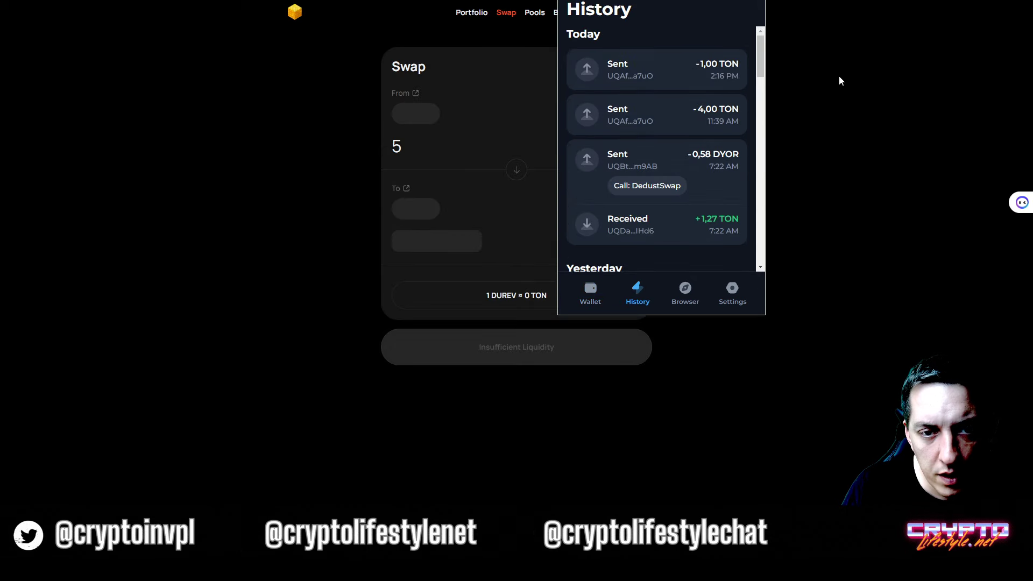
pyautogui.click(839, 77)
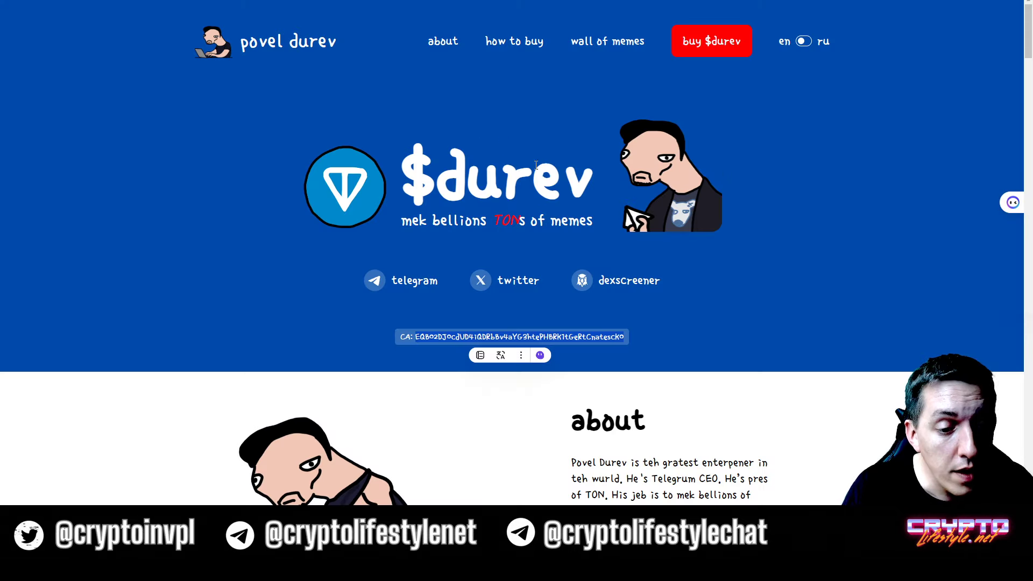
pyautogui.scroll(-3, 541, 174)
pyautogui.doubleClick(542, 175)
pyautogui.click(449, 139)
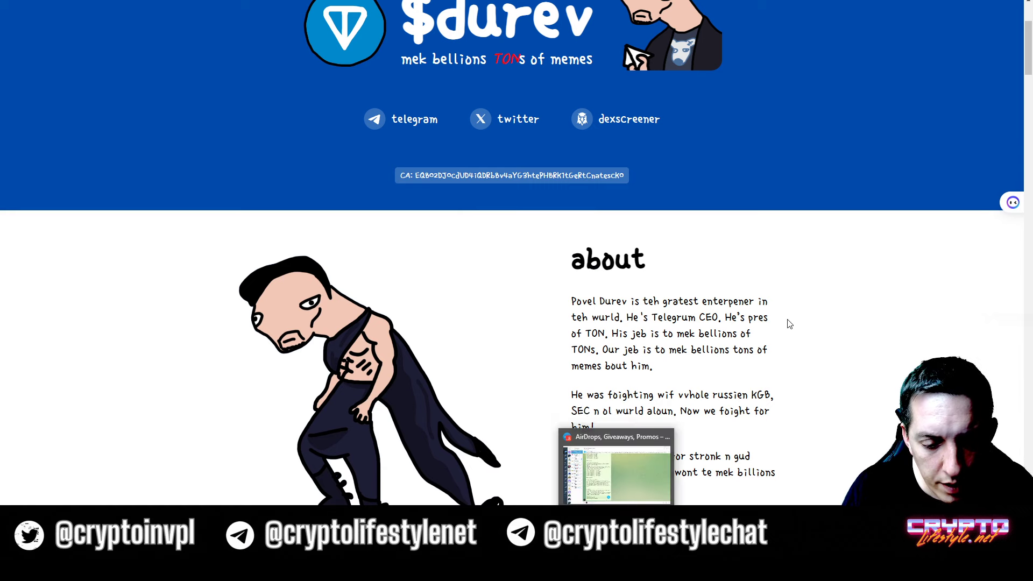
# Step: Scroll down durev.xyz and open the POVEL DUREV channel in Telegram Desktop
pyautogui.scroll(-2, 537, 195)
pyautogui.scroll(-2, 538, 196)
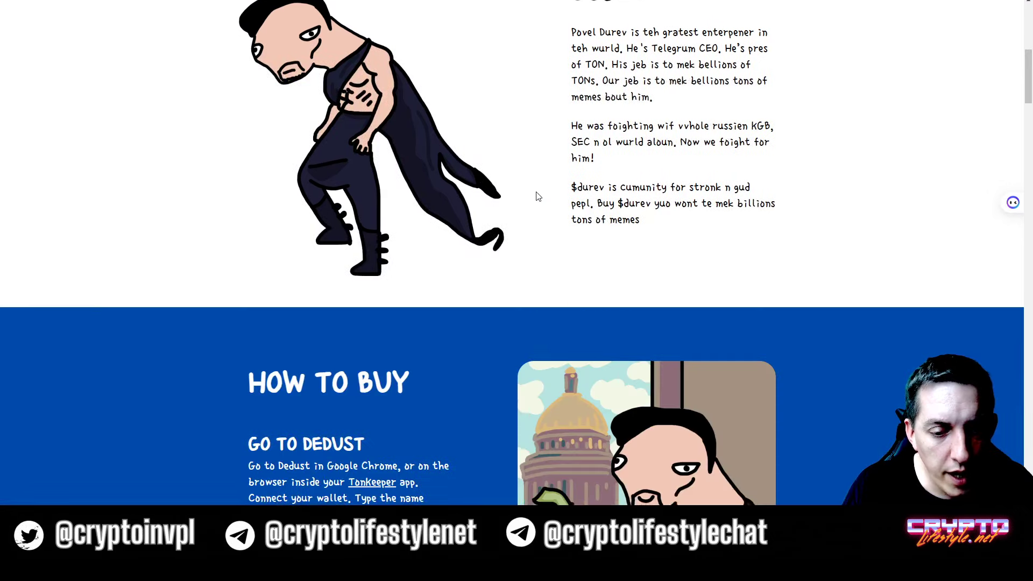
pyautogui.scroll(-4, 537, 195)
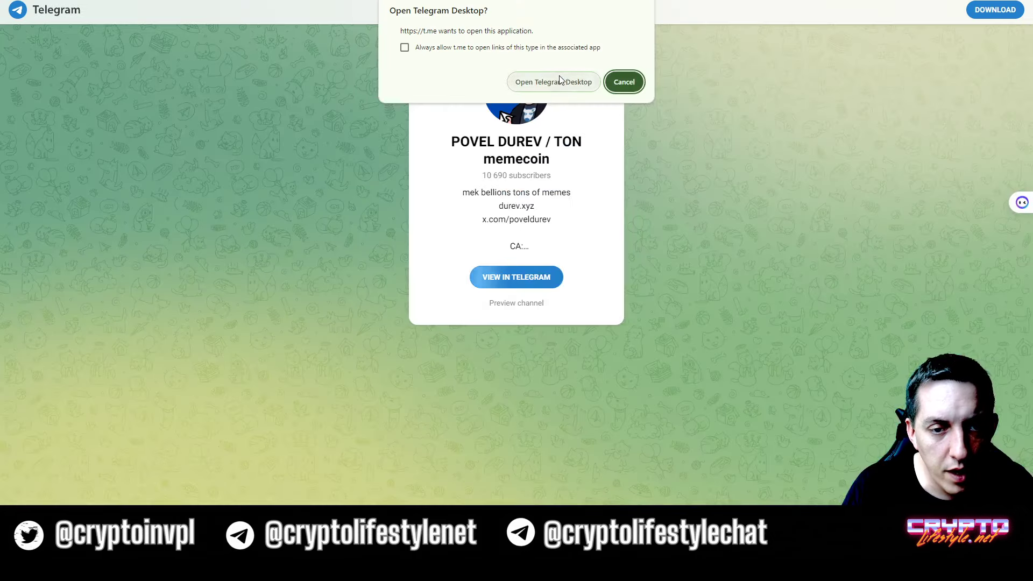
pyautogui.click(558, 80)
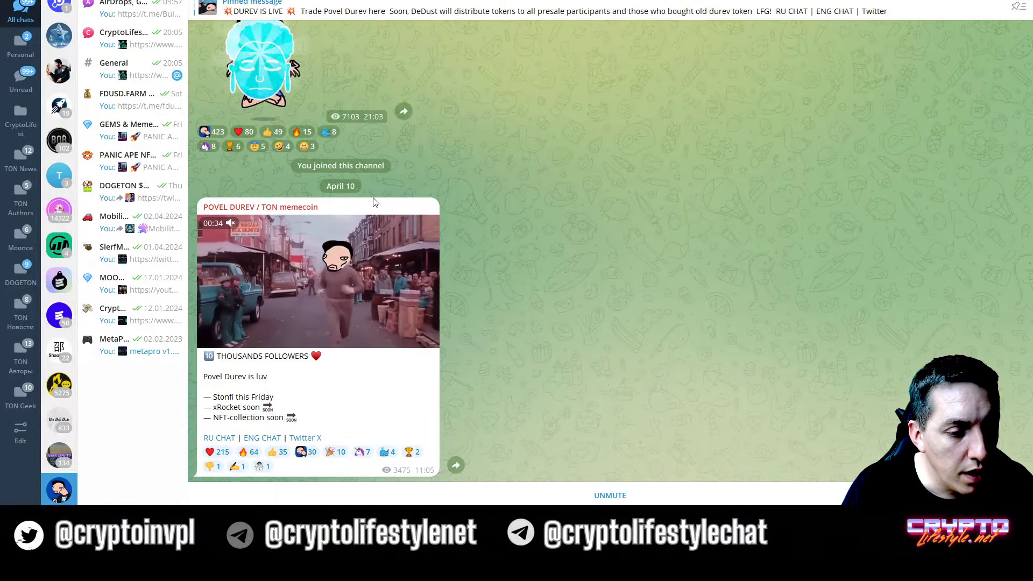
pyautogui.scroll(2, 425, 180)
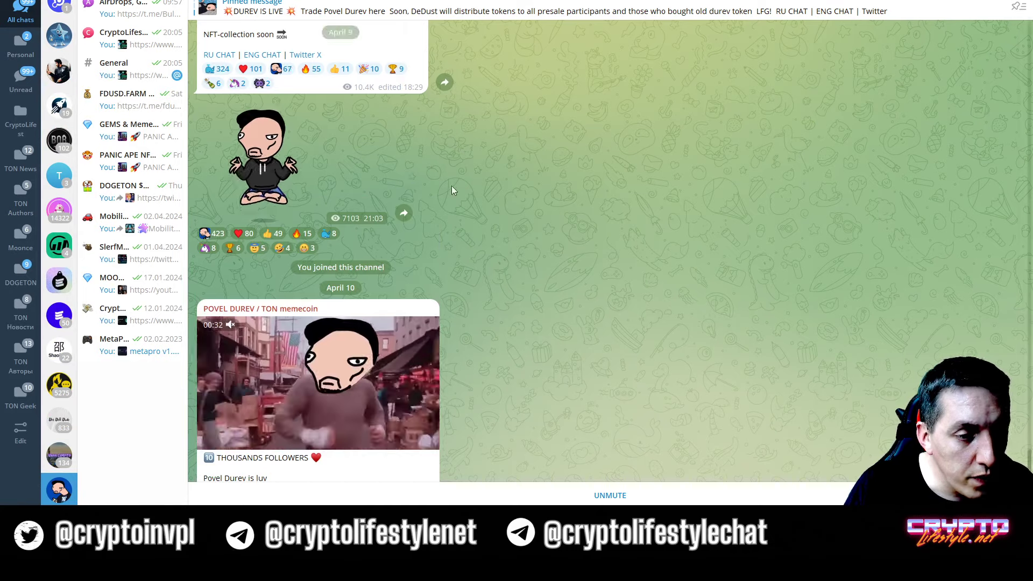
pyautogui.scroll(2, 463, 188)
pyautogui.scroll(1, 487, 194)
pyautogui.scroll(2, 508, 202)
pyautogui.scroll(2, 520, 205)
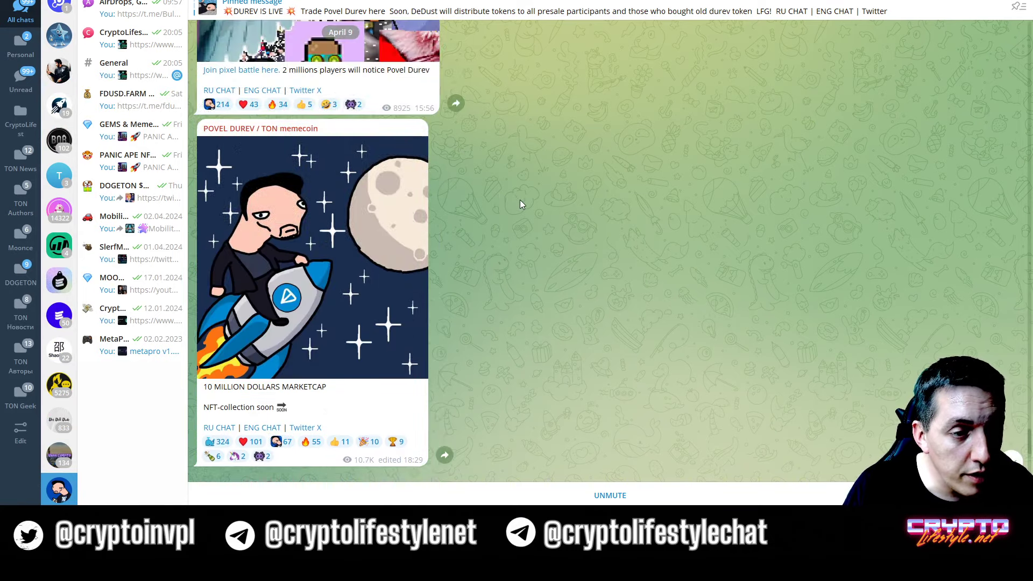
pyautogui.scroll(3, 520, 204)
pyautogui.scroll(5, 519, 205)
pyautogui.scroll(4, 519, 204)
pyautogui.scroll(3, 520, 204)
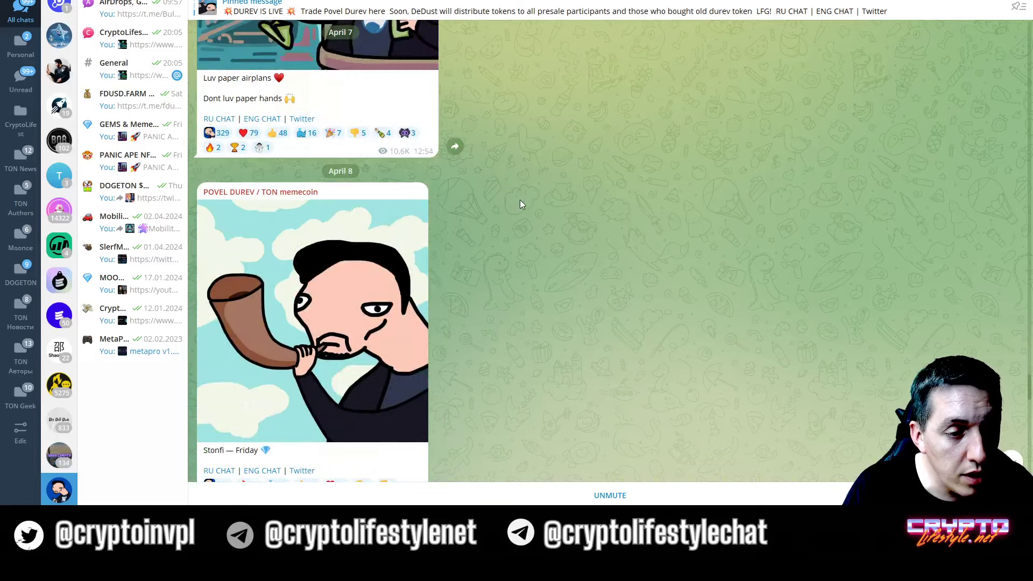
pyautogui.scroll(3, 520, 205)
pyautogui.scroll(4, 520, 204)
pyautogui.scroll(3, 519, 205)
pyautogui.scroll(2, 519, 204)
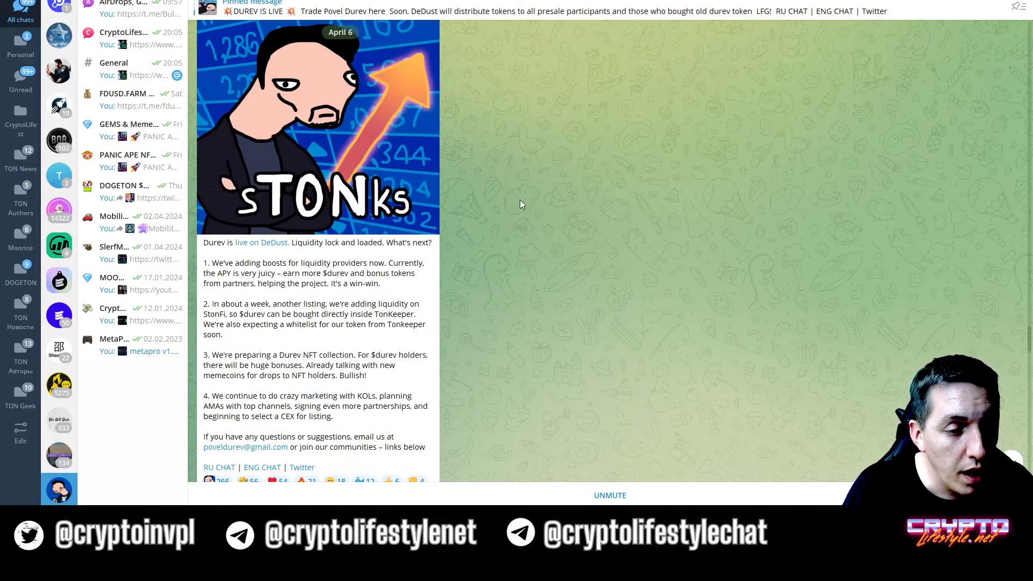
pyautogui.scroll(3, 520, 204)
pyautogui.scroll(3, 520, 205)
pyautogui.scroll(3, 520, 204)
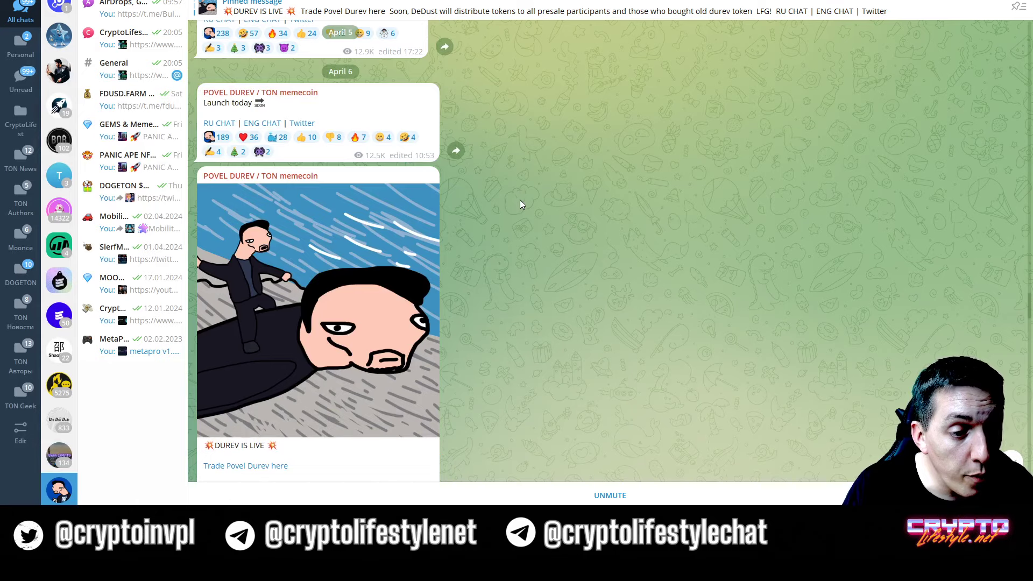
pyautogui.scroll(3, 519, 205)
pyautogui.scroll(3, 520, 204)
pyautogui.scroll(3, 519, 203)
pyautogui.scroll(1, 520, 203)
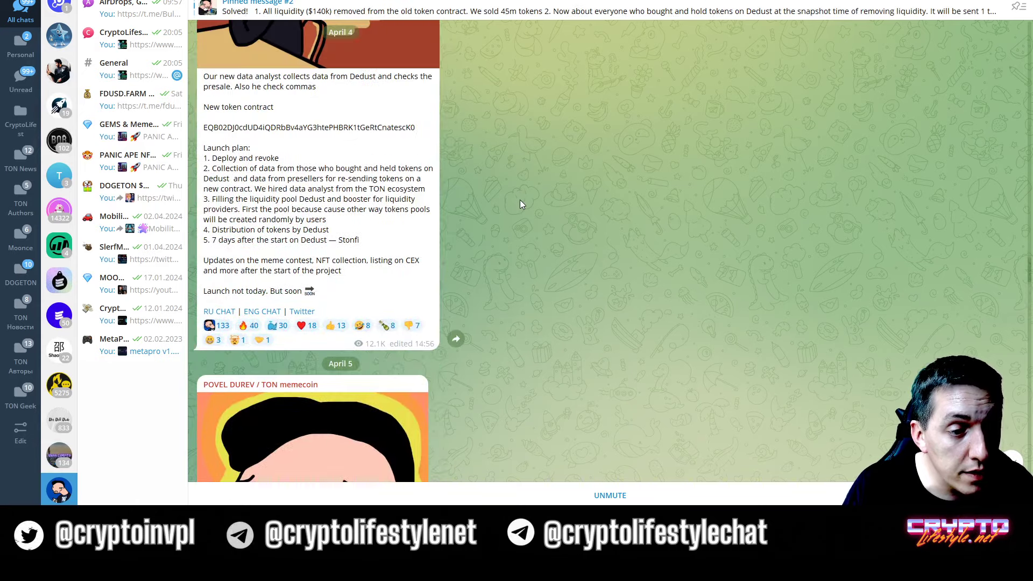
pyautogui.scroll(3, 519, 203)
pyautogui.scroll(3, 519, 204)
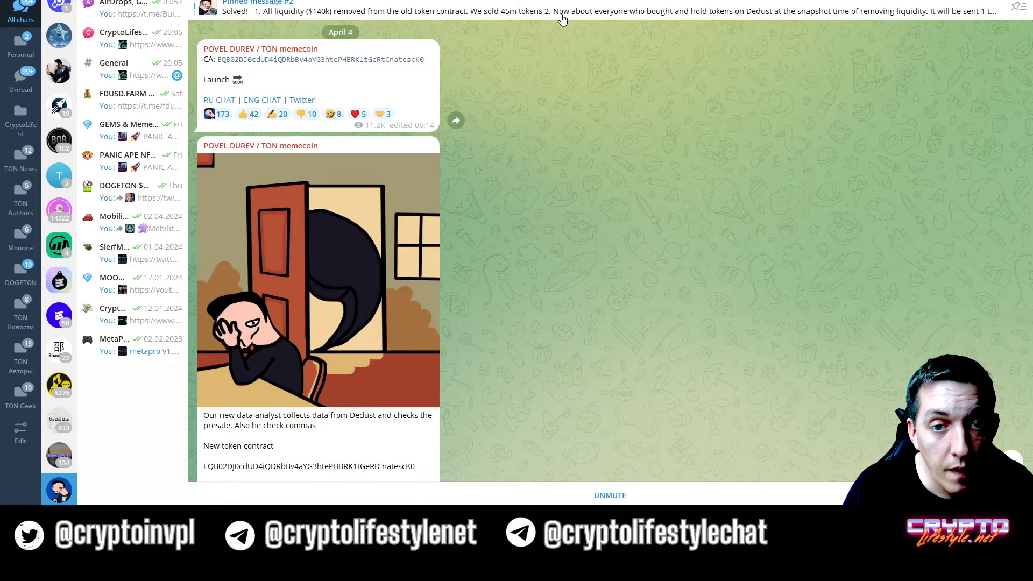
pyautogui.scroll(10, 553, 82)
pyautogui.scroll(-2, 521, 154)
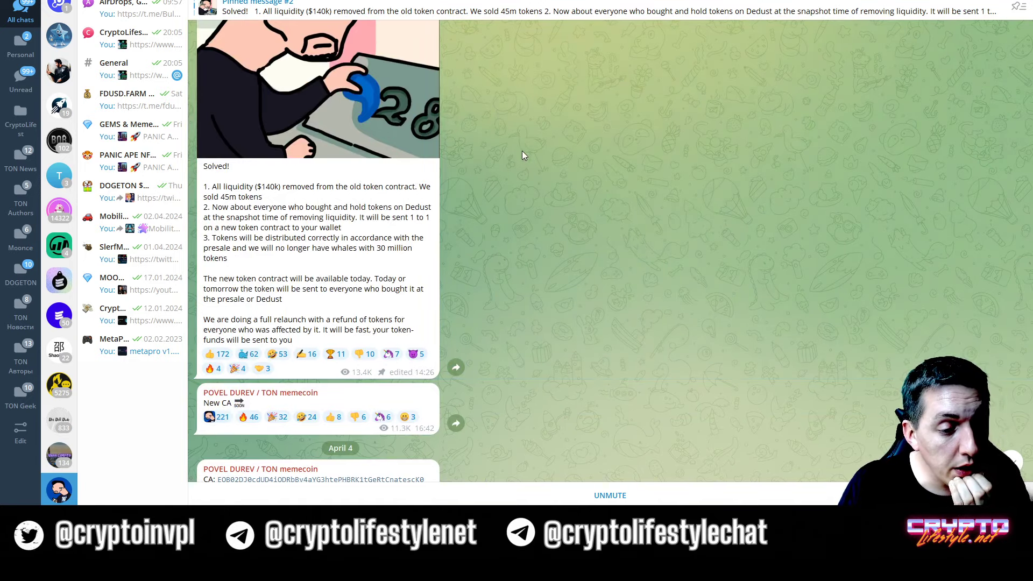
pyautogui.scroll(-3, 521, 155)
pyautogui.scroll(-3, 522, 155)
pyautogui.scroll(-3, 521, 155)
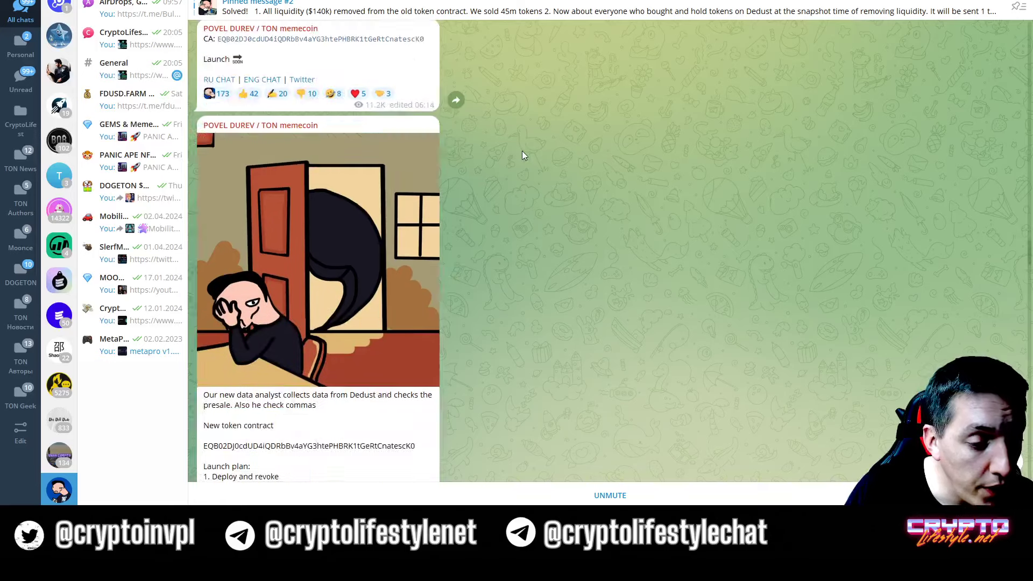
pyautogui.scroll(-4, 522, 153)
pyautogui.scroll(-2, 522, 153)
pyautogui.scroll(-5, 522, 153)
pyautogui.scroll(-3, 521, 153)
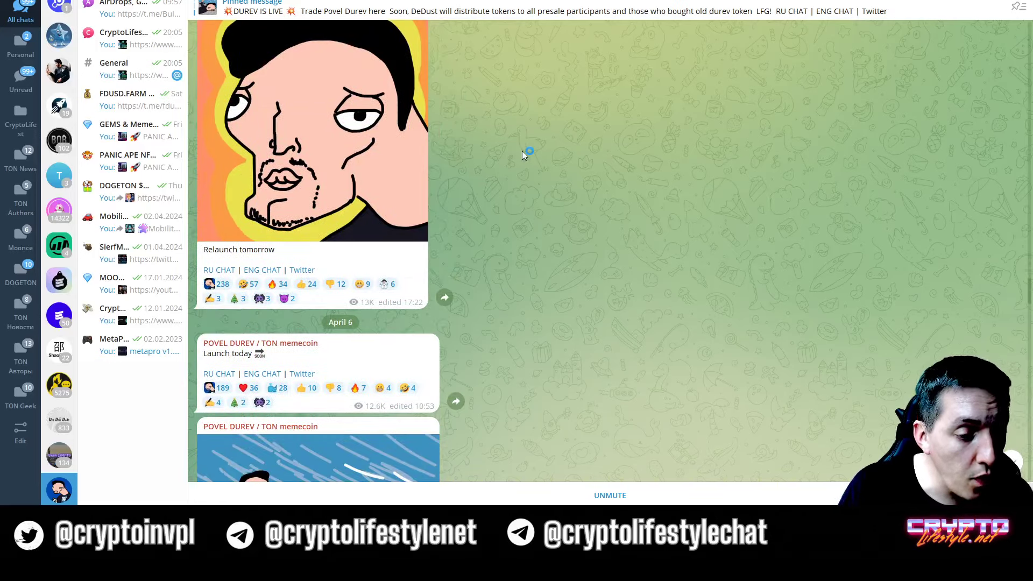
pyautogui.scroll(-3, 522, 155)
pyautogui.scroll(-4, 521, 155)
pyautogui.scroll(-3, 522, 155)
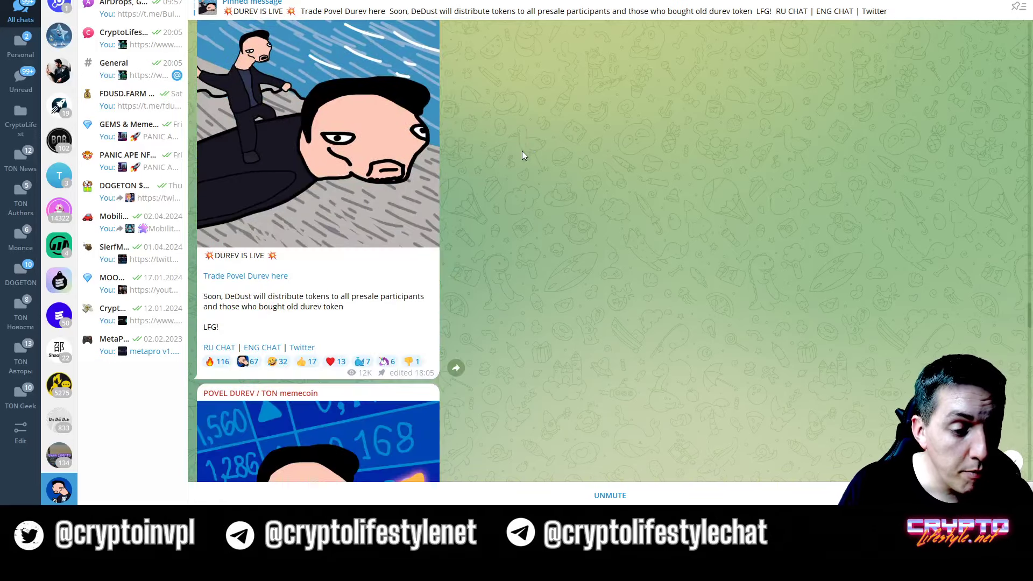
pyautogui.scroll(-3, 522, 155)
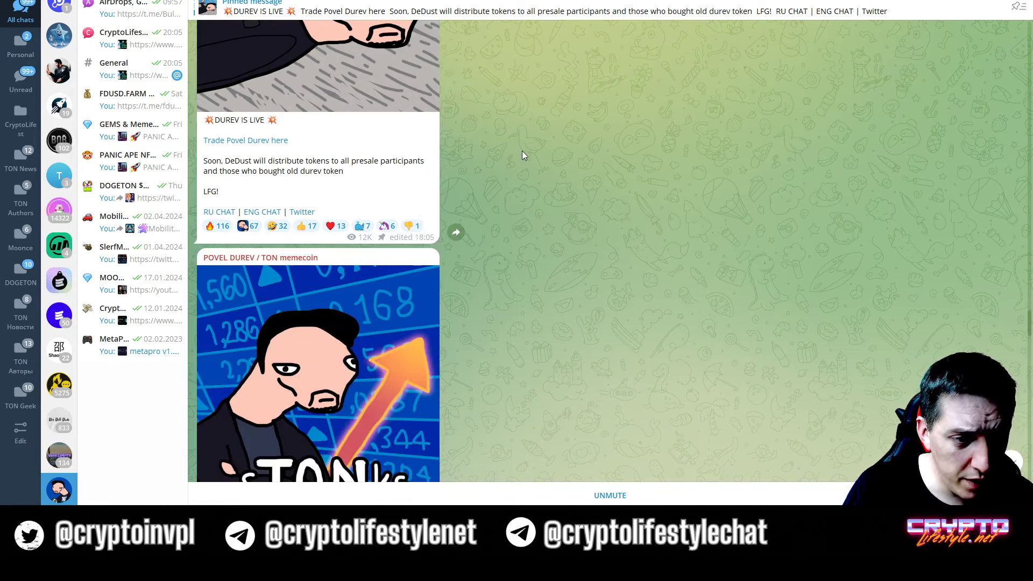
pyautogui.scroll(-2, 521, 156)
pyautogui.scroll(-3, 521, 155)
pyautogui.scroll(-2, 521, 155)
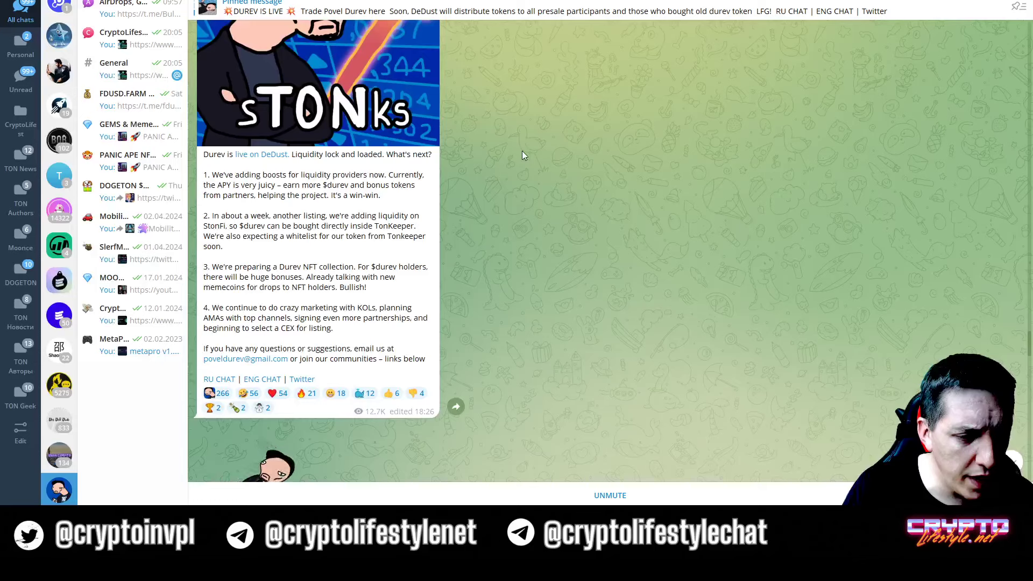
pyautogui.scroll(-2, 521, 156)
pyautogui.scroll(-1, 521, 155)
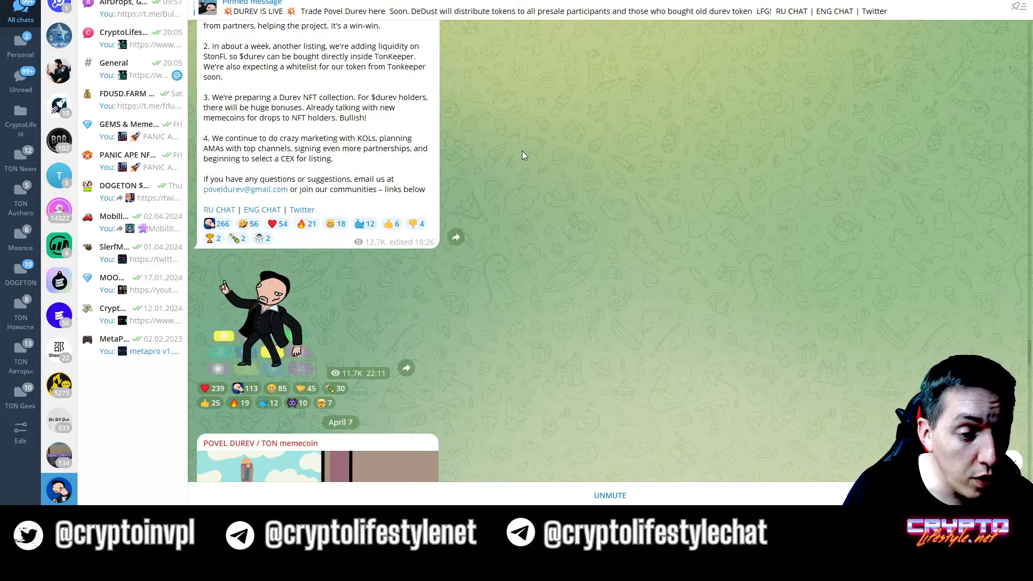
pyautogui.scroll(-3, 521, 155)
pyautogui.scroll(-2, 521, 155)
pyautogui.scroll(-3, 521, 155)
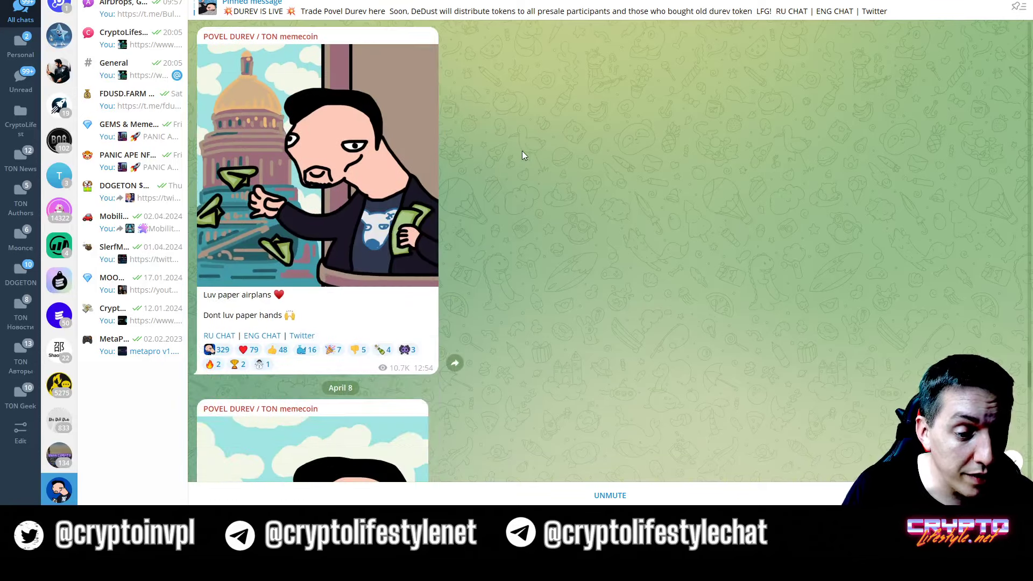
pyautogui.scroll(-2, 522, 156)
pyautogui.scroll(-3, 522, 156)
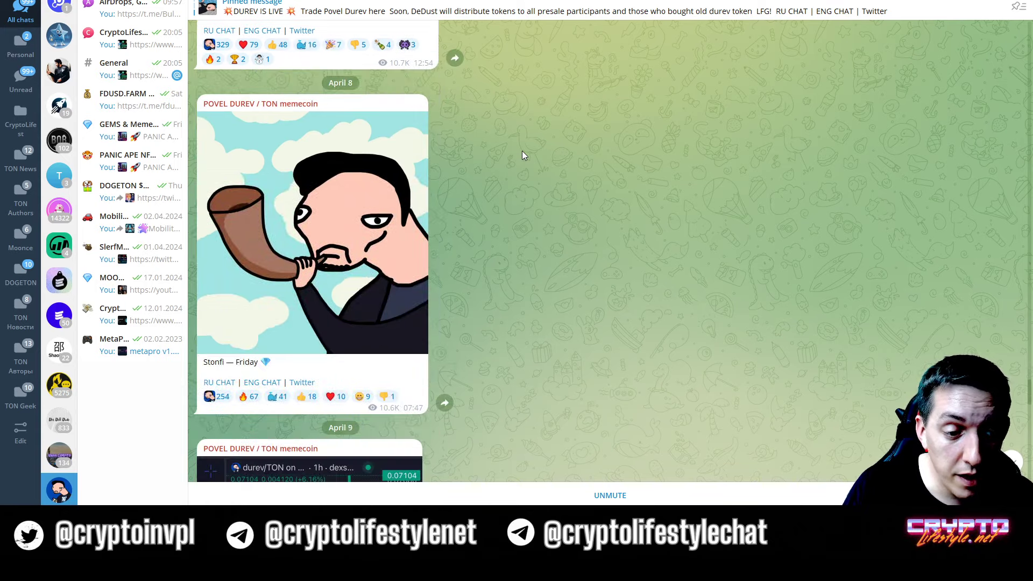
pyautogui.scroll(-3, 522, 155)
pyautogui.scroll(-4, 521, 156)
pyautogui.scroll(-2, 522, 156)
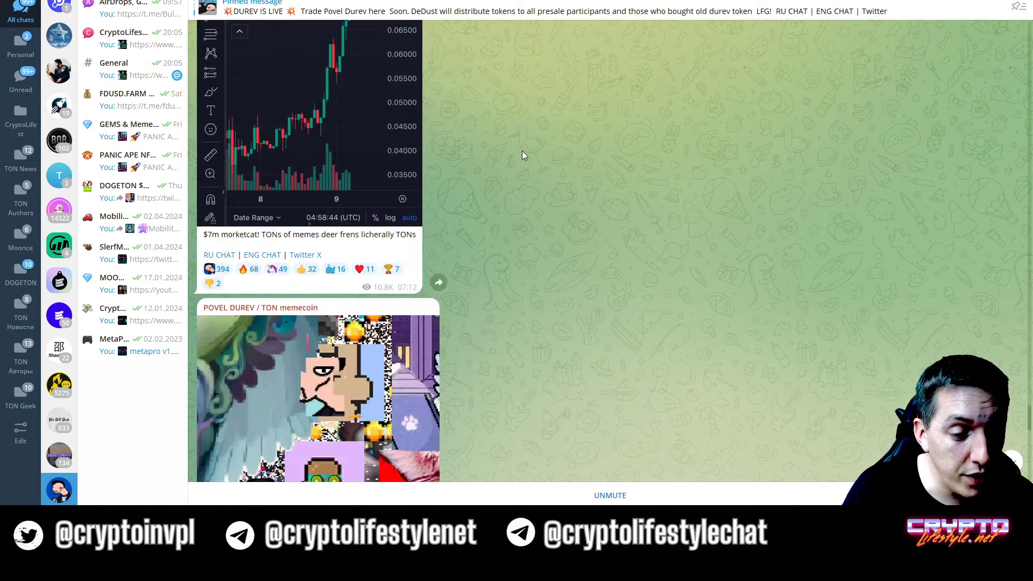
pyautogui.scroll(-4, 521, 155)
pyautogui.scroll(-2, 522, 156)
pyautogui.scroll(-1, 513, 157)
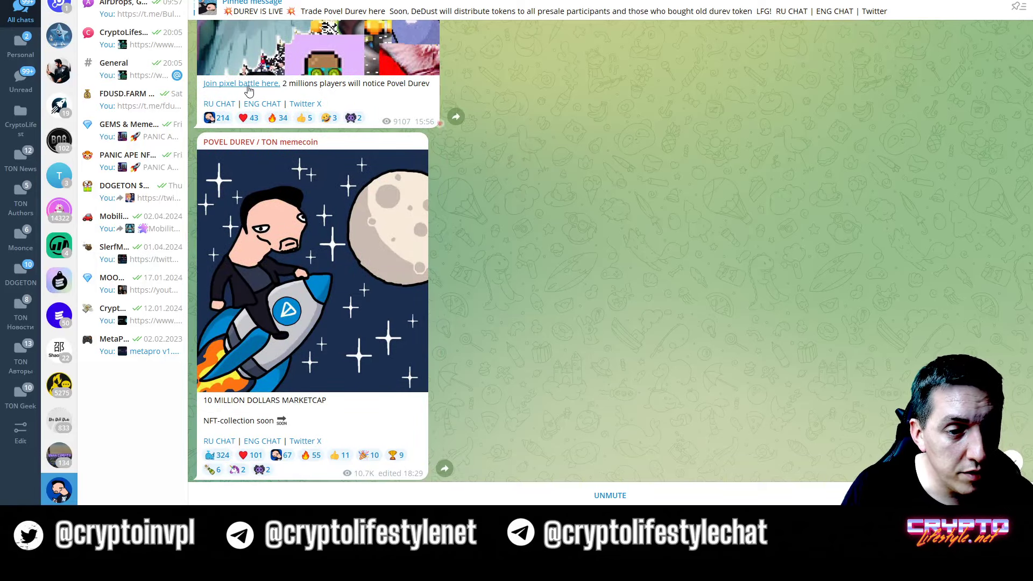
pyautogui.scroll(-3, 501, 215)
pyautogui.scroll(-4, 501, 215)
# Step: Review the durev/TON chart and trades on DexScreener, then return to the durev.xyz top banner
pyautogui.scroll(-4, 501, 215)
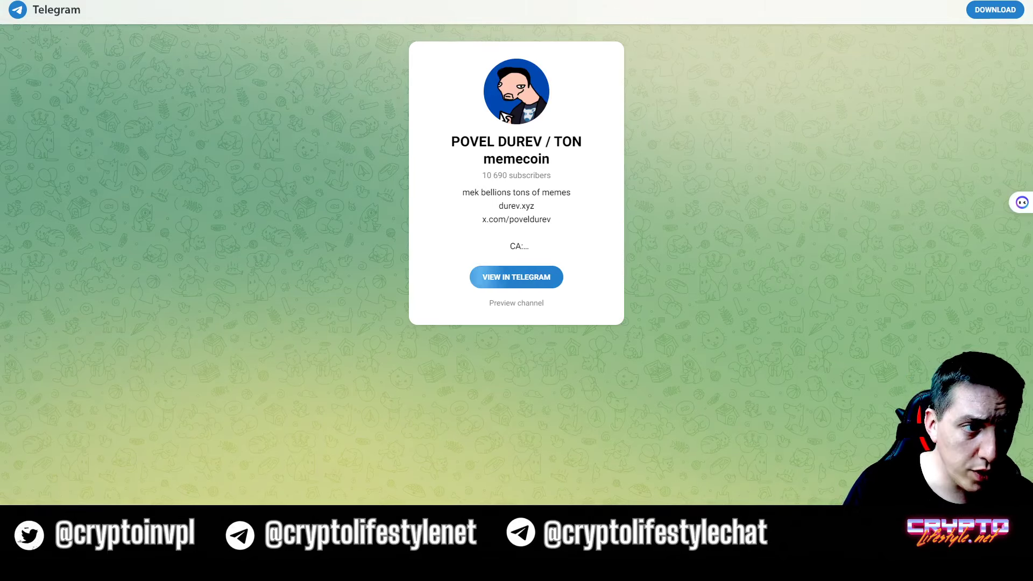
pyautogui.scroll(3, 437, 157)
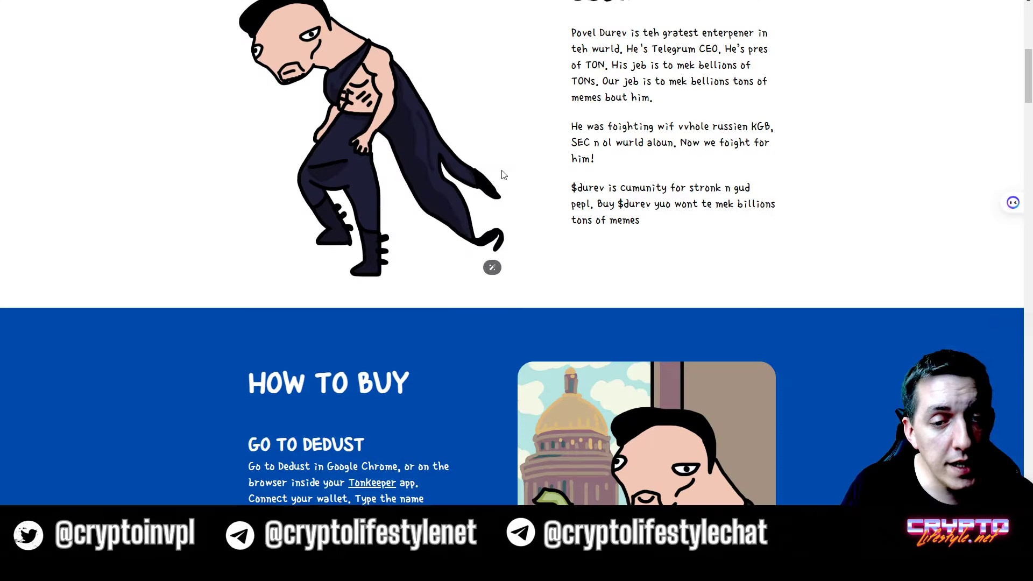
pyautogui.scroll(5, 506, 170)
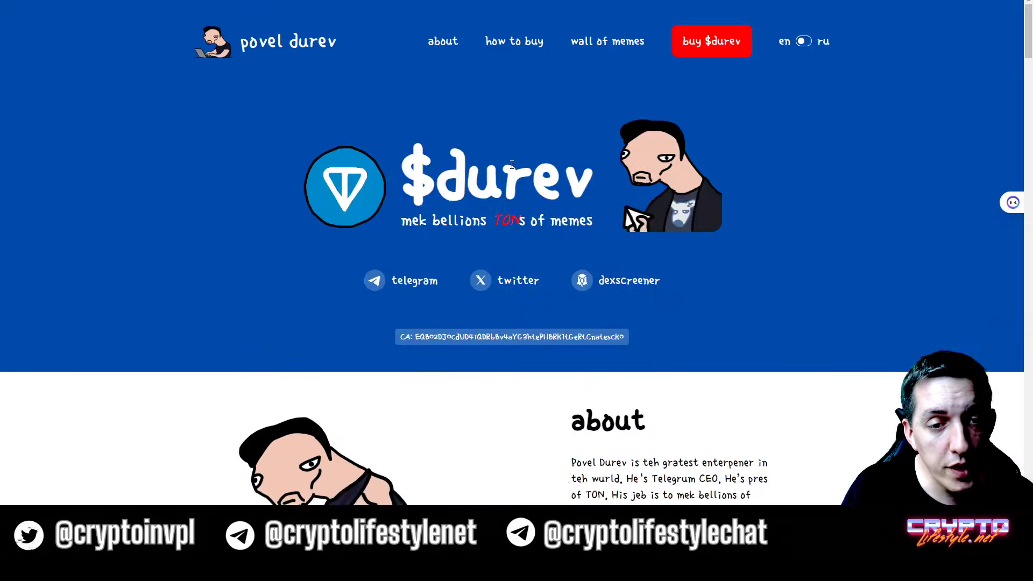